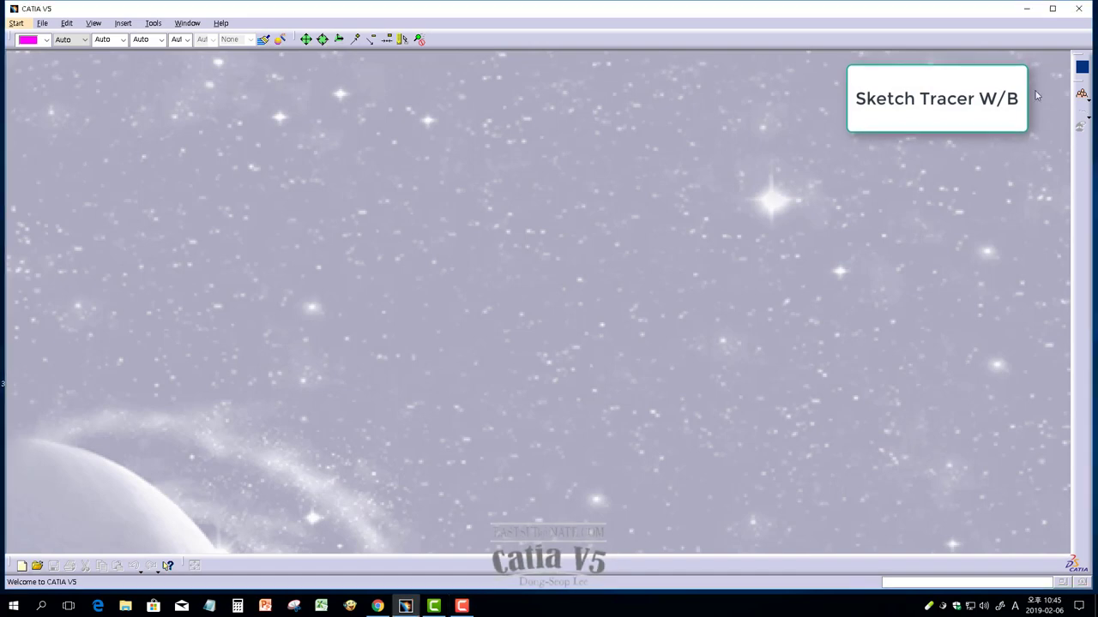
- Switch to the Sketch Tracer workbench and dock its floating toolbars
left_click(1082, 69)
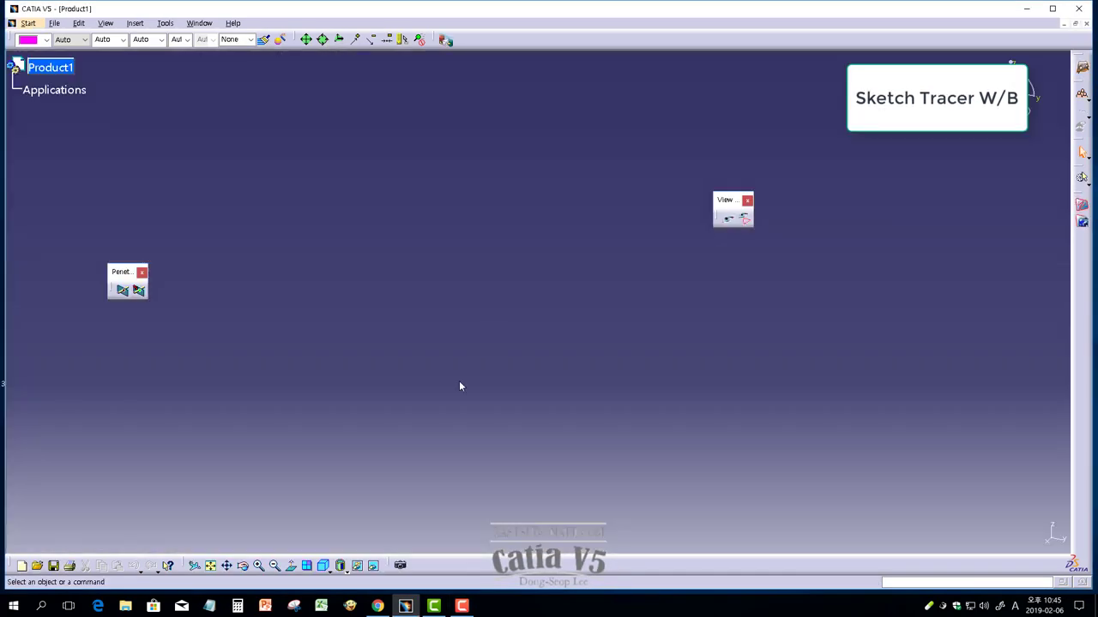
double_click(725, 201)
double_click(129, 271)
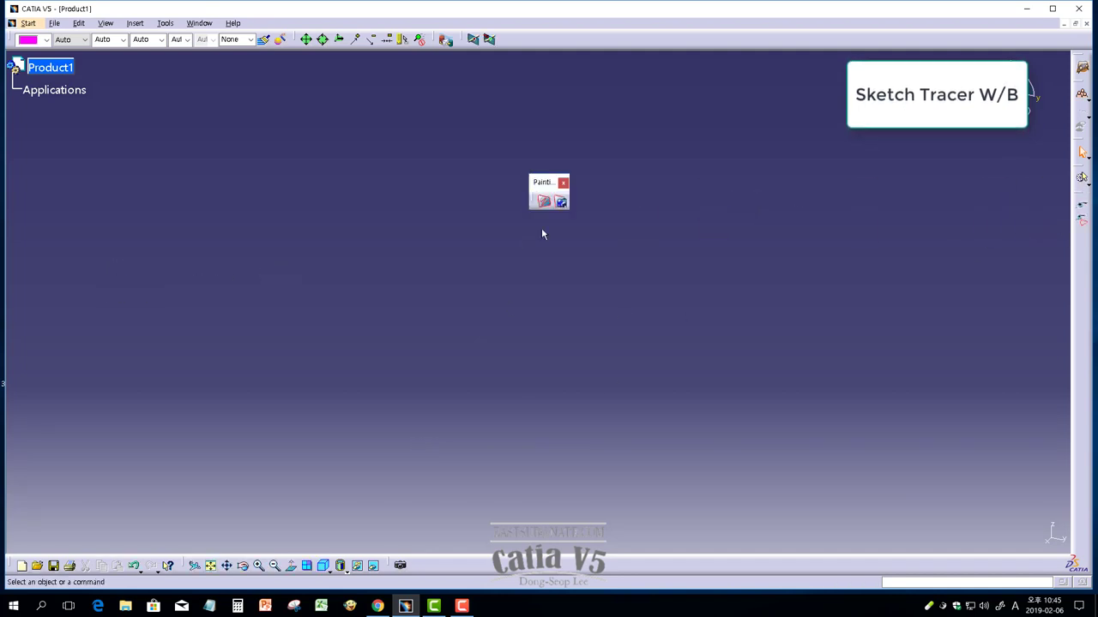
- Set the view to parallel (non-perspective) projection and re-dock the view tools
left_click_drag(189, 565, 400, 271)
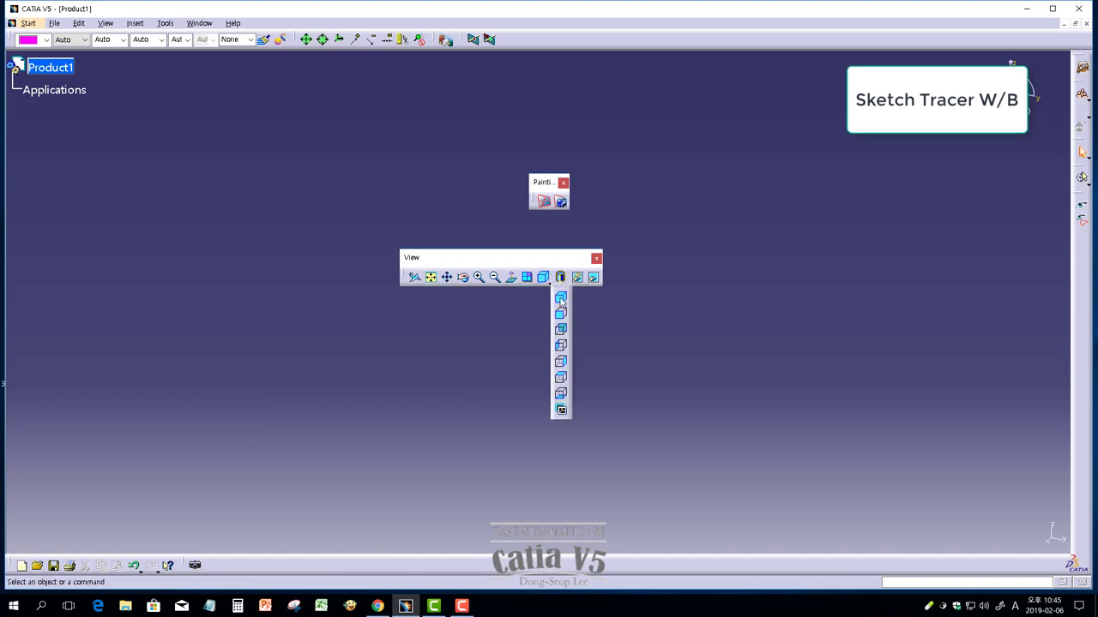
left_click_drag(482, 257, 455, 386)
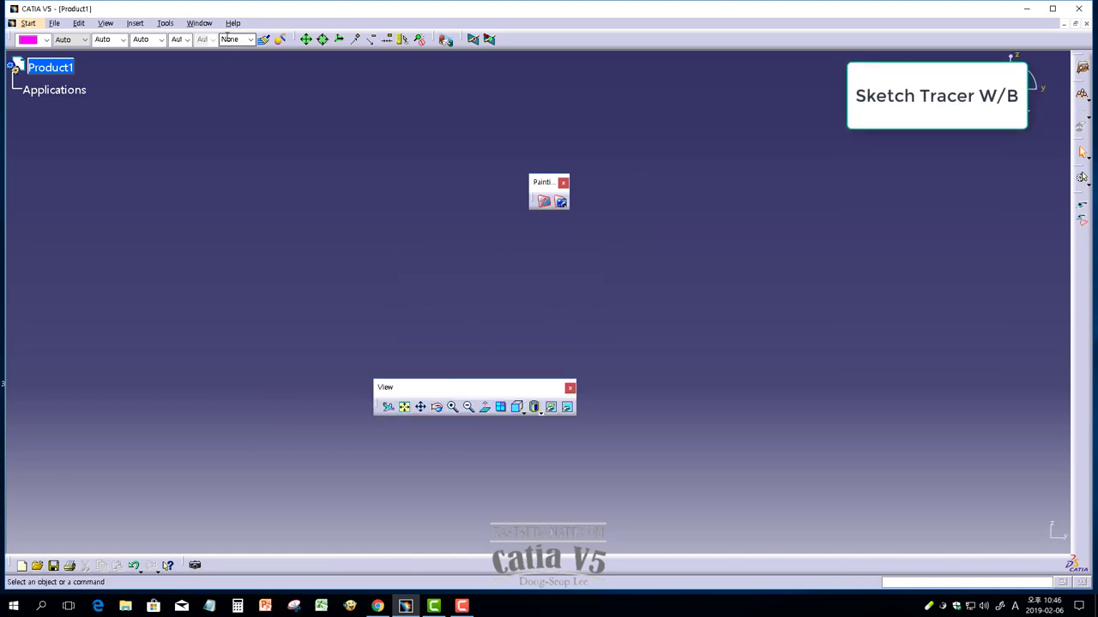
left_click(105, 23)
mouse_move(130, 296)
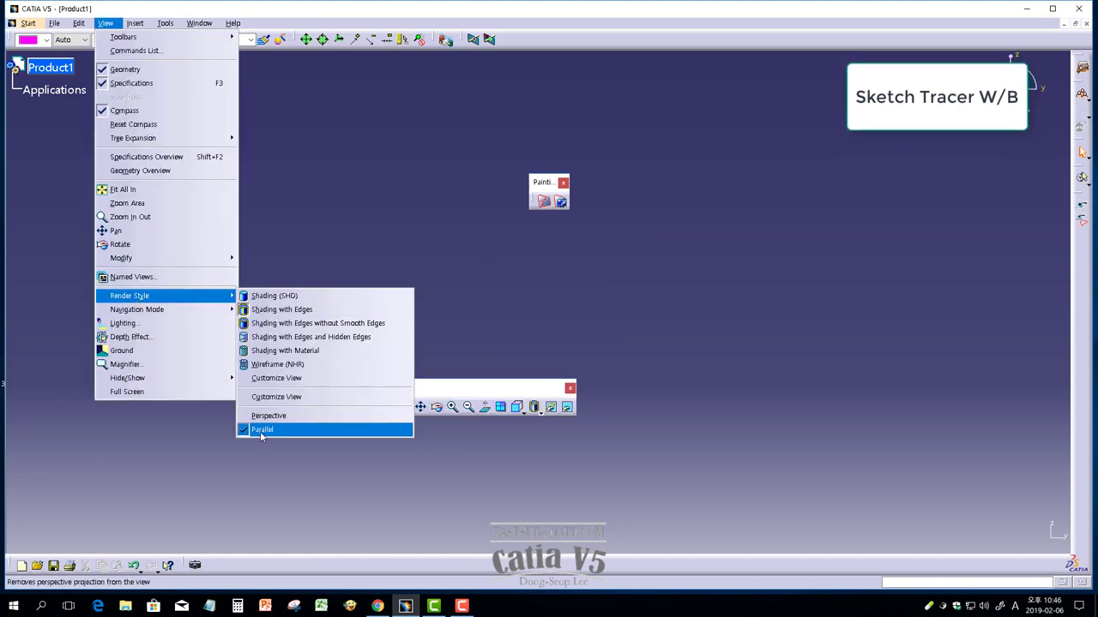
left_click(261, 433)
double_click(435, 383)
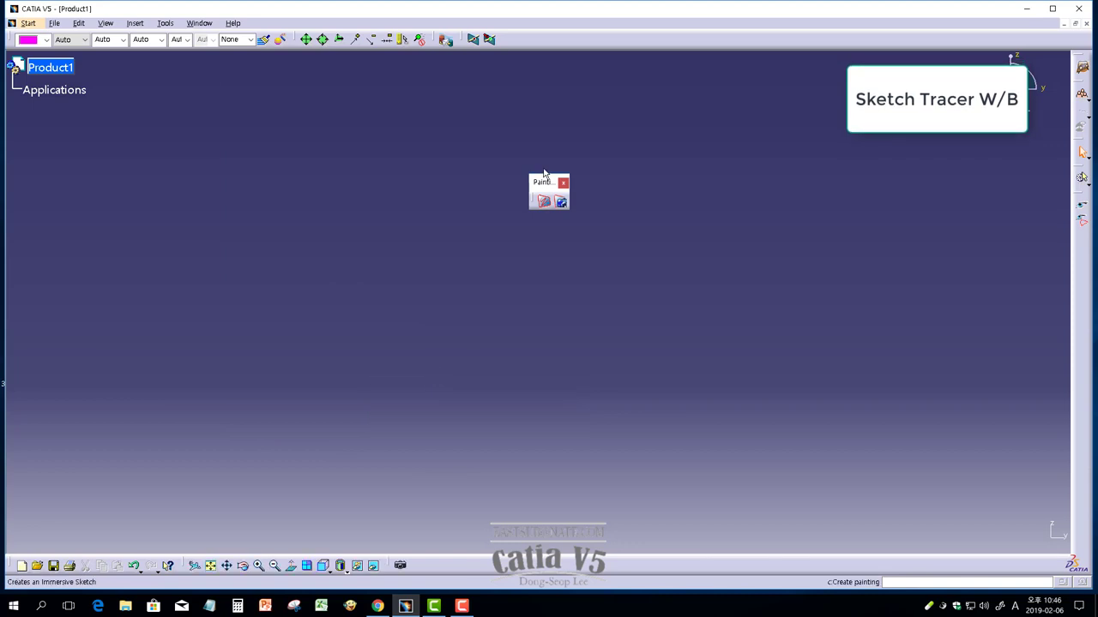
- Create a painting from the BOEING_747_3V_FIG image and dismiss the view-mode warning
left_click_drag(544, 174, 729, 221)
left_click(729, 247)
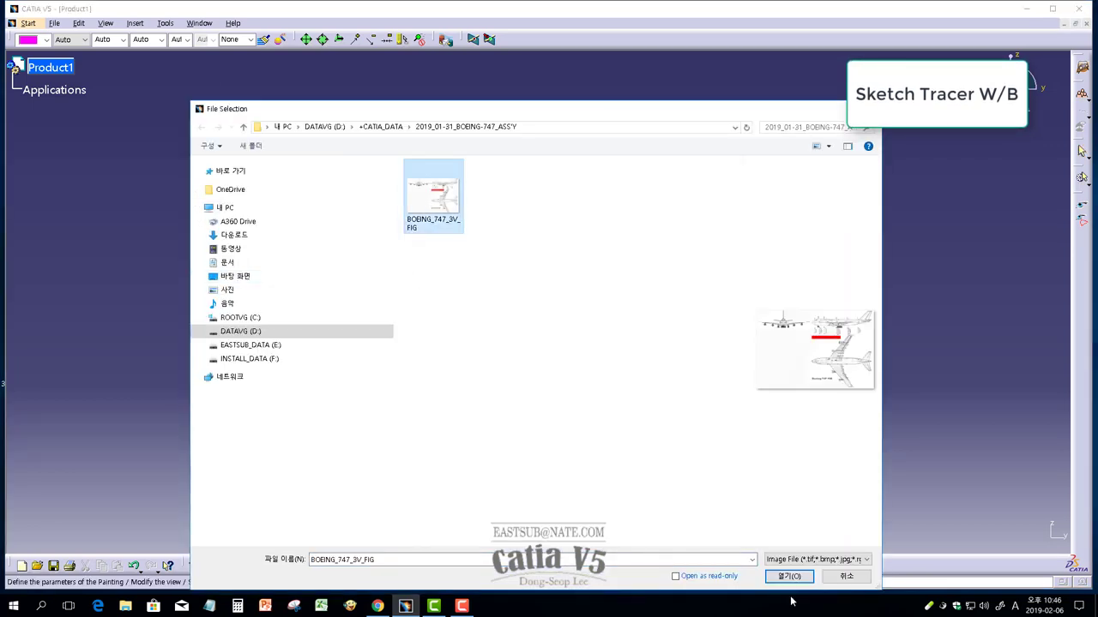
left_click(817, 559)
left_click(815, 496)
left_click(789, 576)
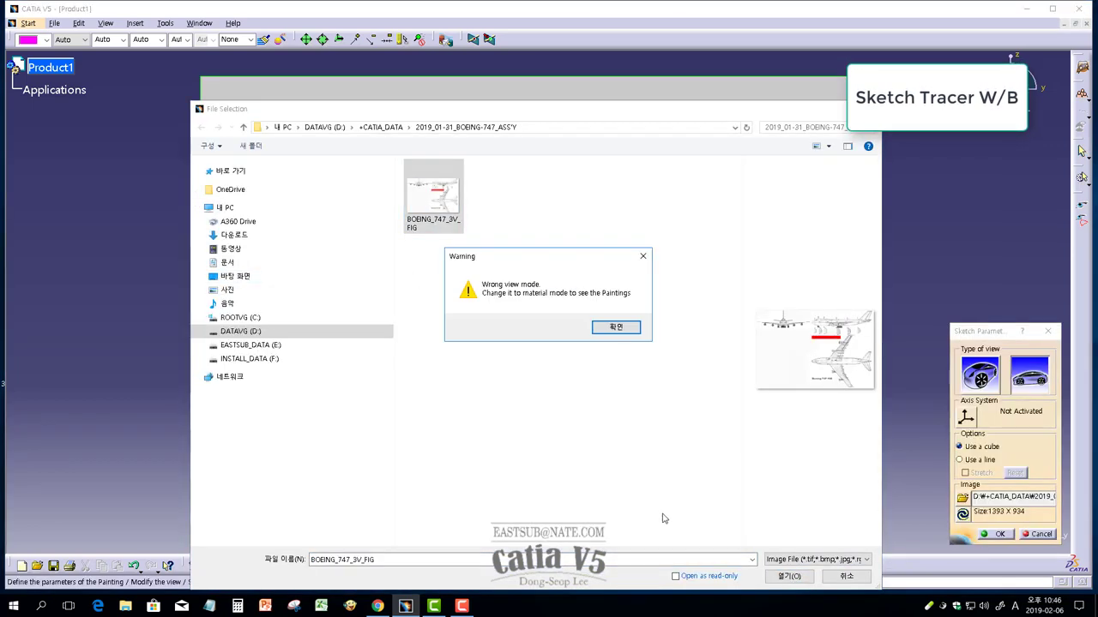
left_click(620, 330)
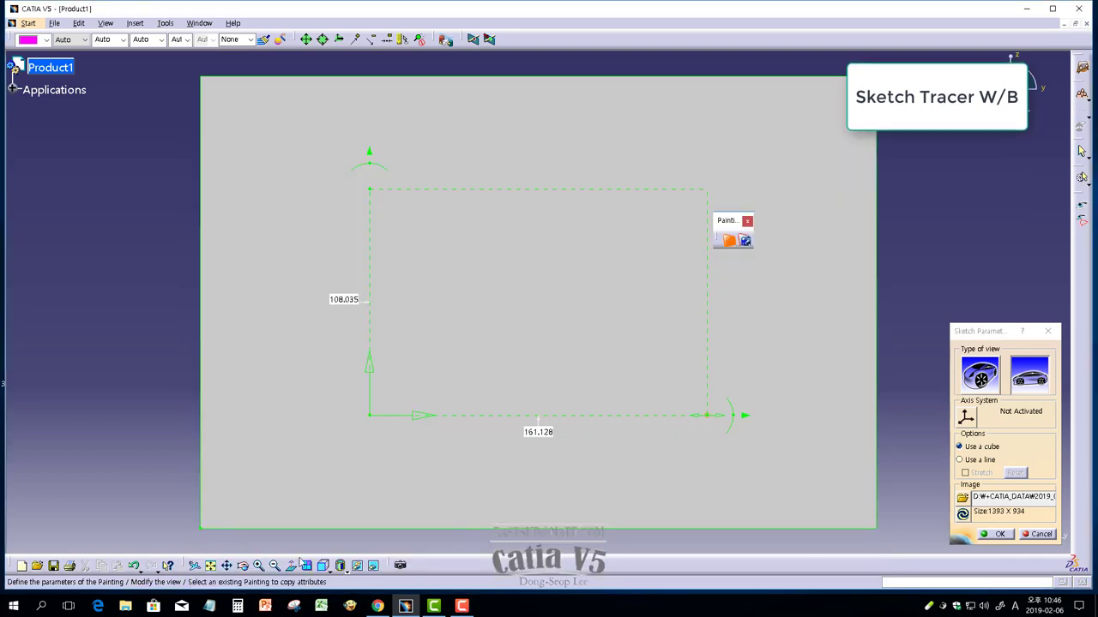
- Switch to Customize View mode so the painting is displayed
left_click(344, 568)
left_click(355, 583)
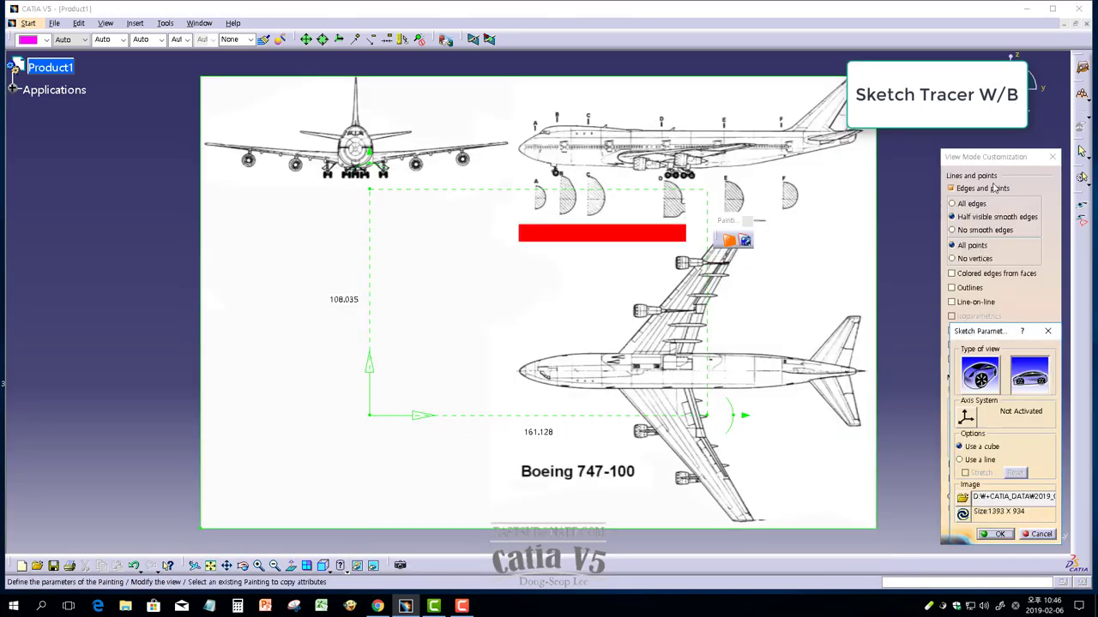
left_click(984, 535)
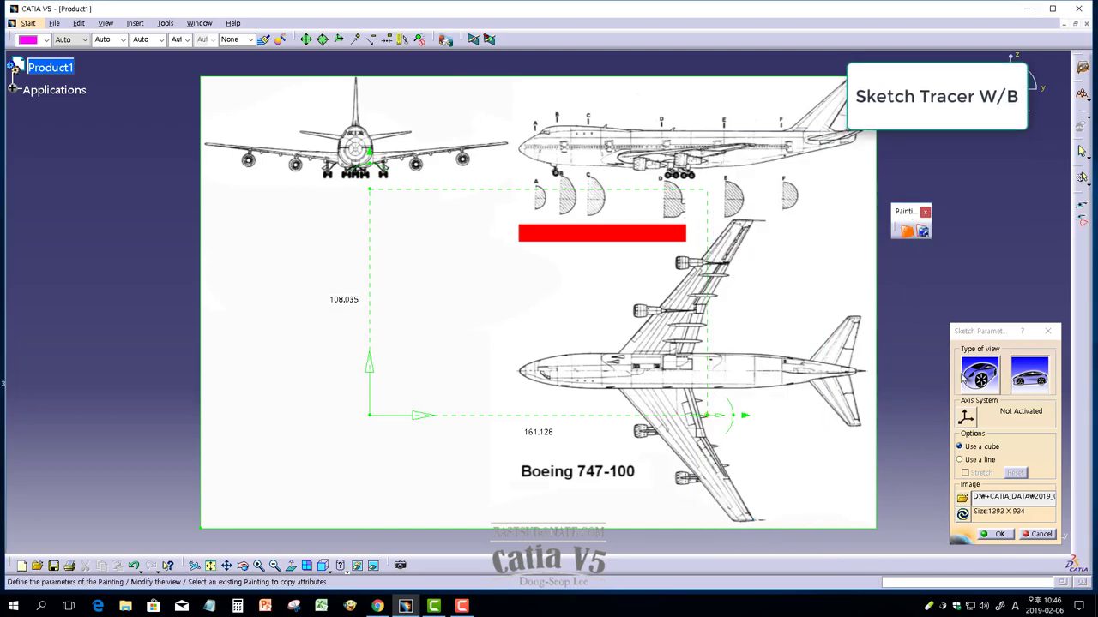
- Set the painting type to side view and anchor the axis at the red bar's lower-left corner
left_click(1028, 381)
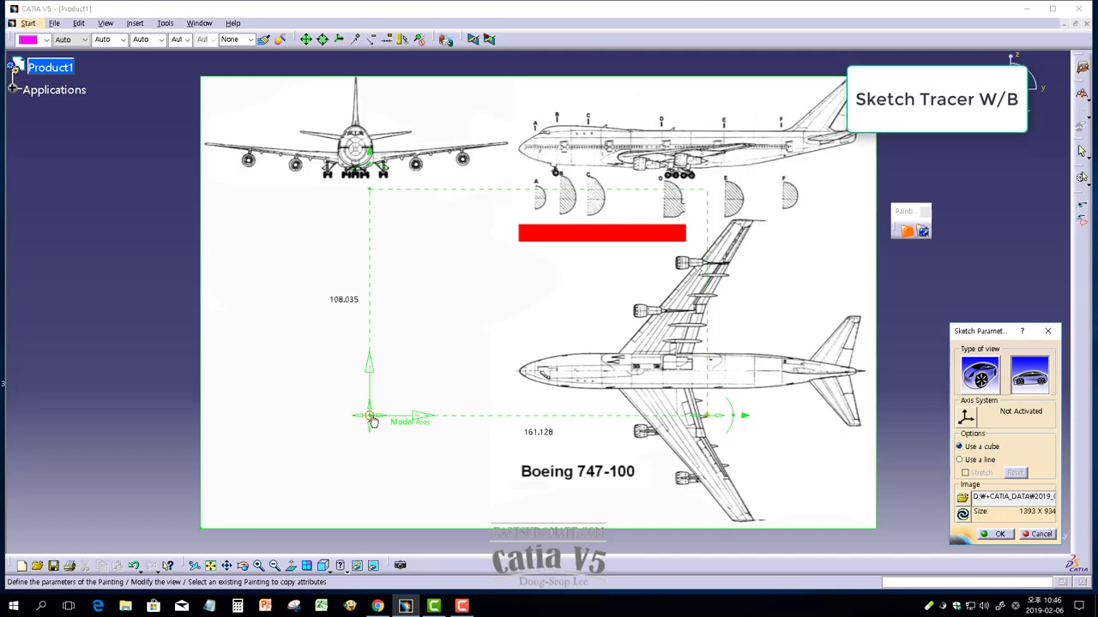
middle_click_drag(371, 420, 395, 306)
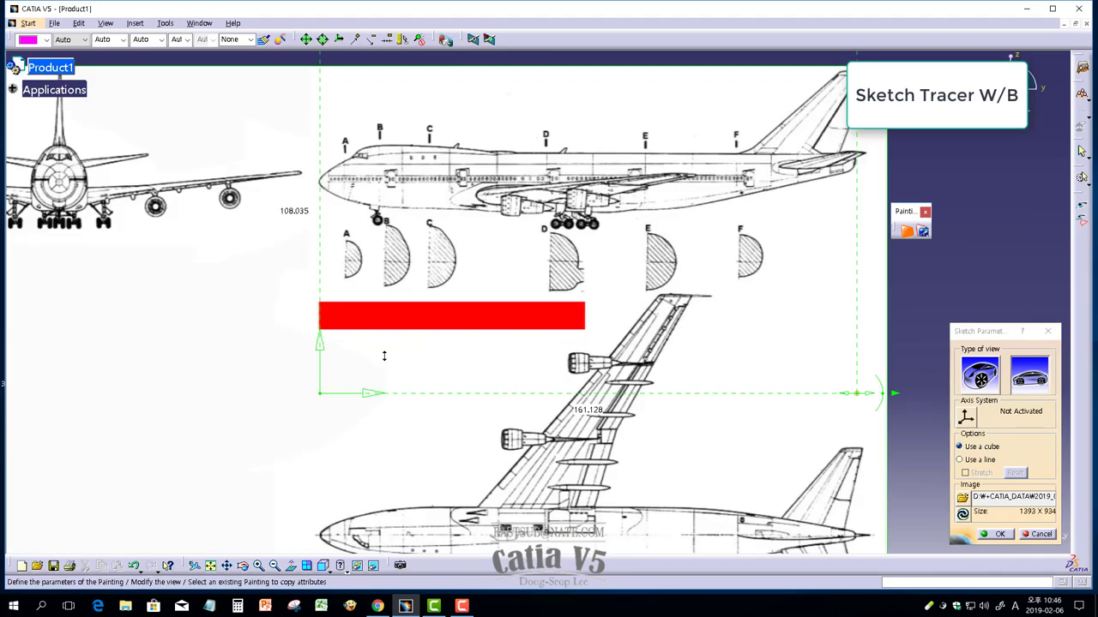
mouse_move(307, 435)
left_mouse_down()
mouse_move(326, 321)
mouse_move(307, 318)
left_mouse_up()
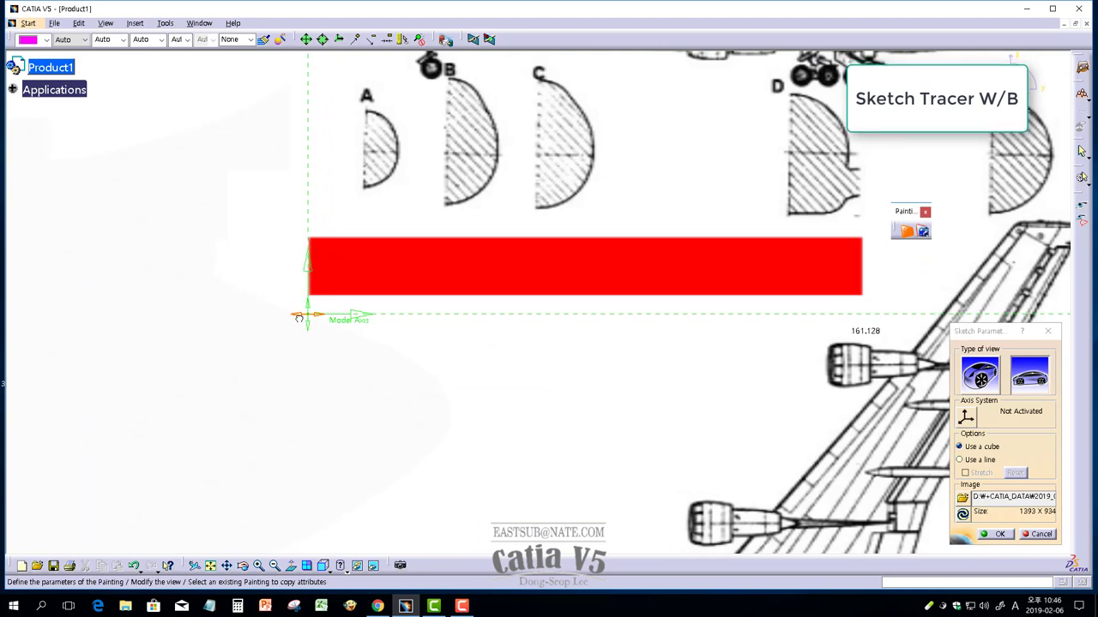
- Edit the red scale bar's length dimension to 1000
scroll(362, 343, "down", 3)
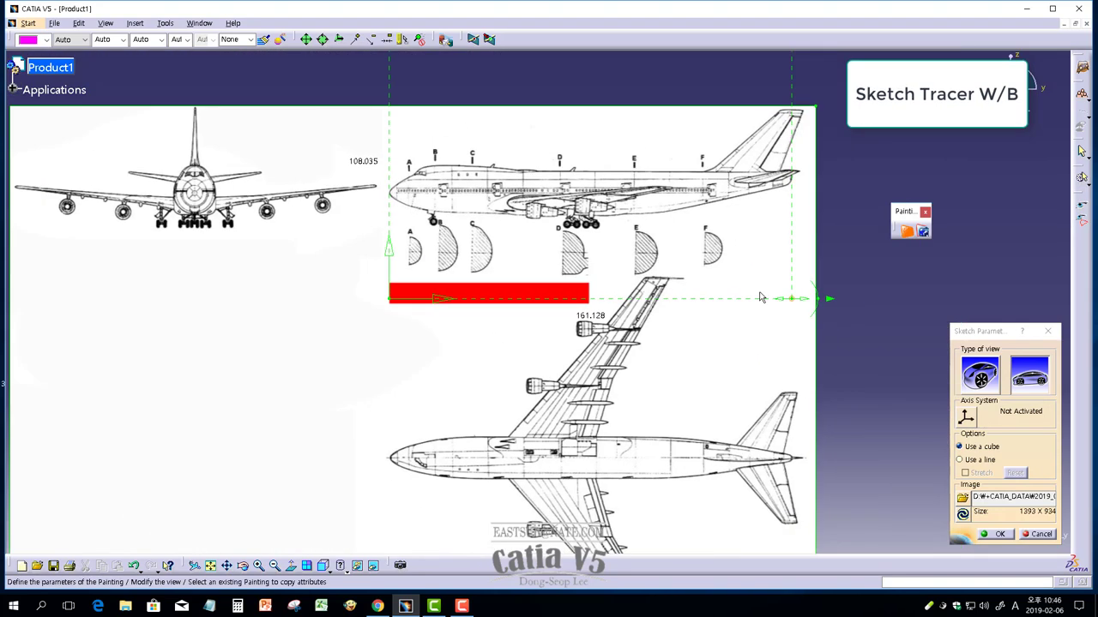
scroll(634, 316, "up", 5)
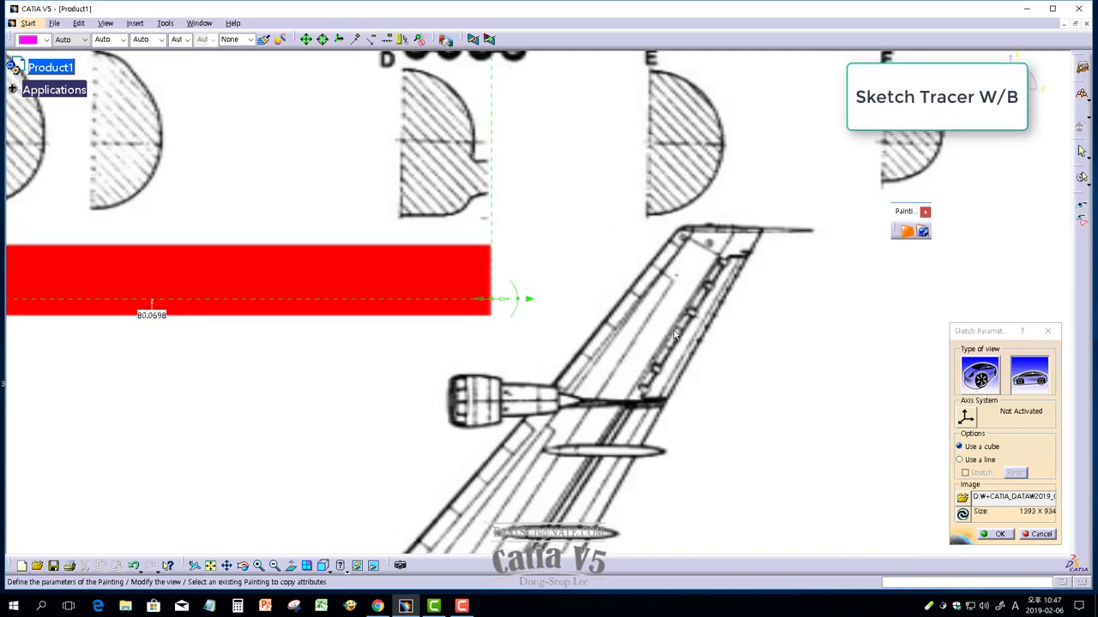
middle_click_drag(468, 304, 797, 304)
scroll(432, 299, "down", 2)
double_click(467, 316)
type("1000")
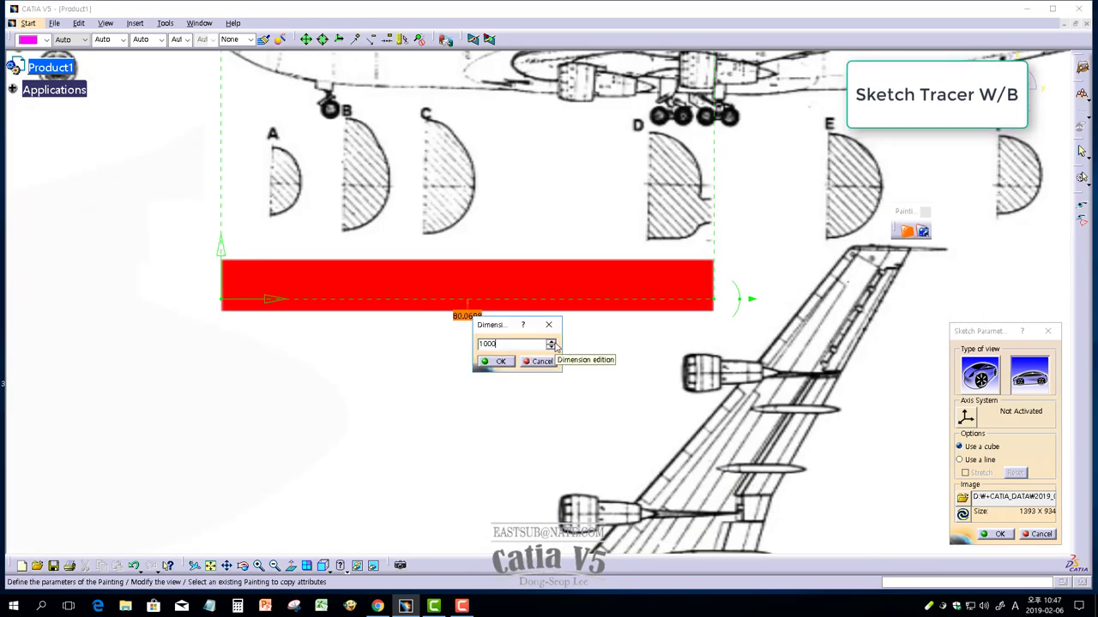
- Confirm the 1000 bar length and place the axis origin on the airplane nose
left_click(504, 361)
scroll(486, 283, "down", 2)
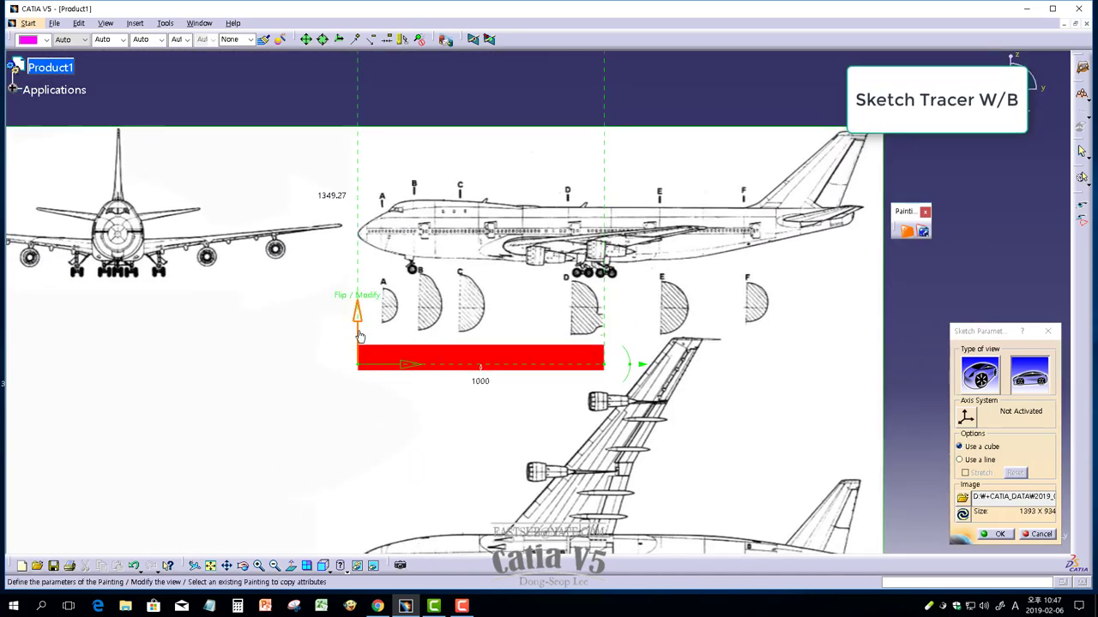
left_click_drag(357, 353, 358, 231)
scroll(417, 261, "up", 5)
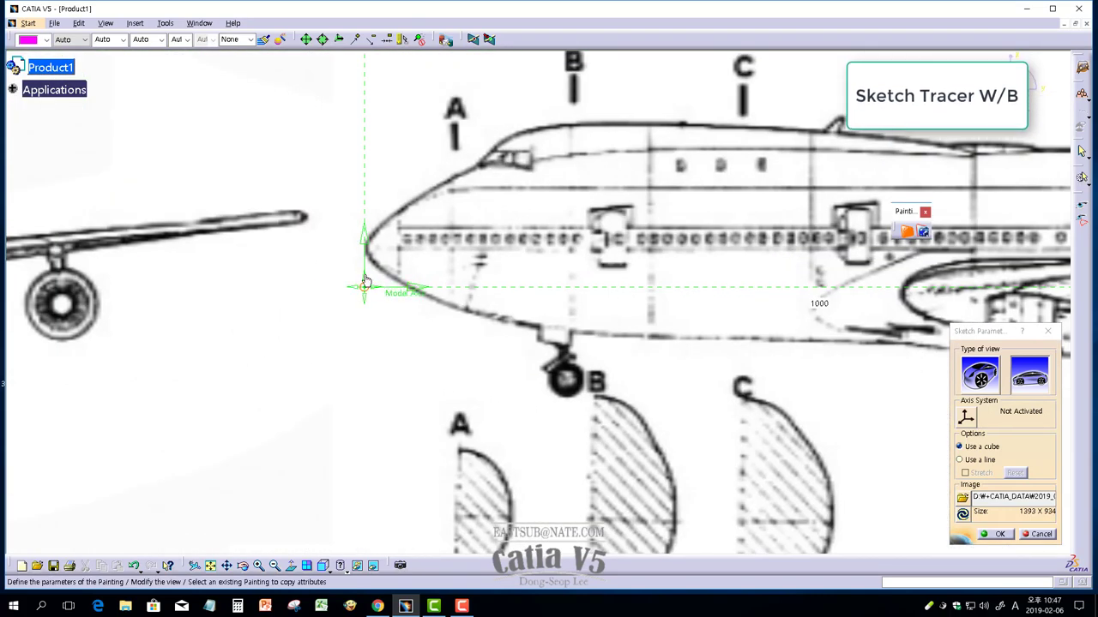
left_click_drag(367, 277, 367, 240)
- Crop the image just below the side view and finish the side-view painting
scroll(421, 280, "down", 3)
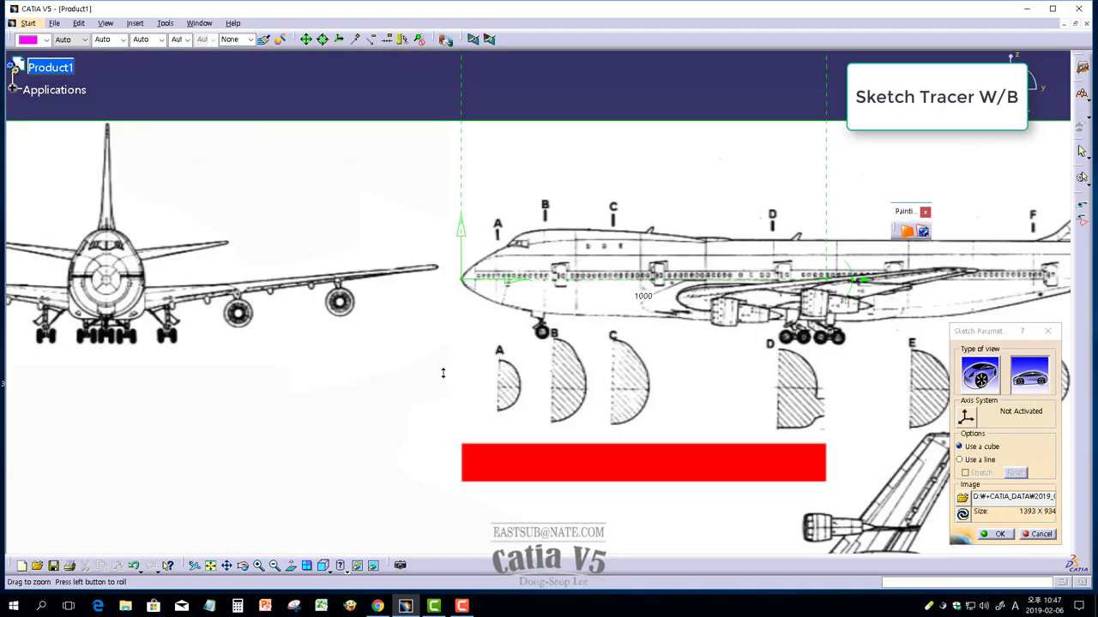
scroll(425, 326, "down", 3)
scroll(430, 380, "down", 2)
left_click_drag(282, 487, 275, 299)
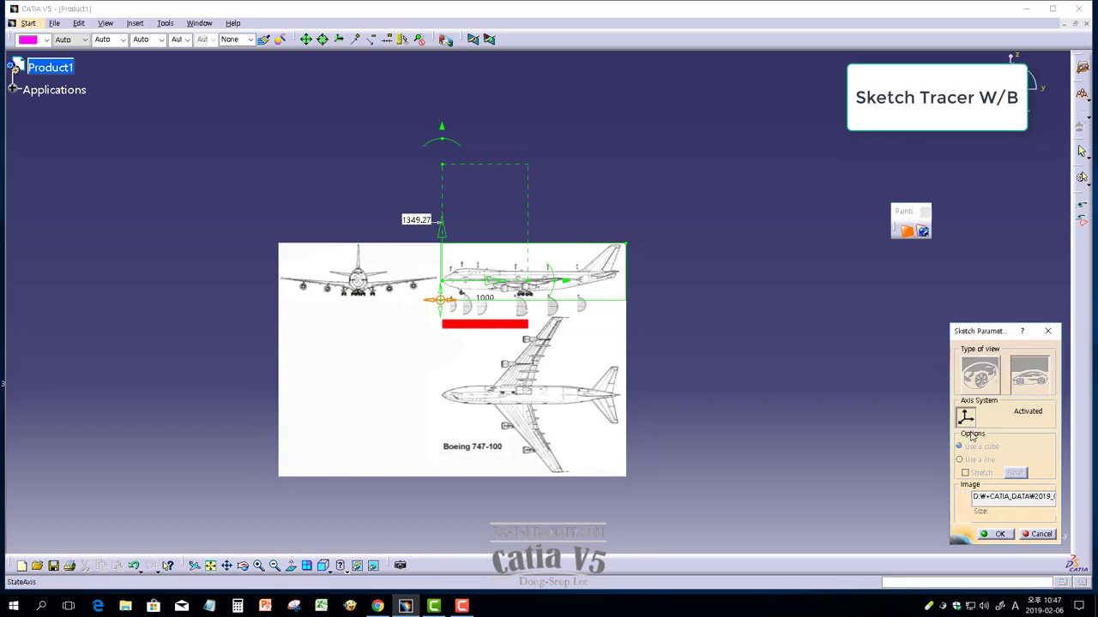
left_click(995, 533)
- Switch to the top view and start a second painting from the Boeing blueprint
middle_click_drag(599, 419, 520, 424)
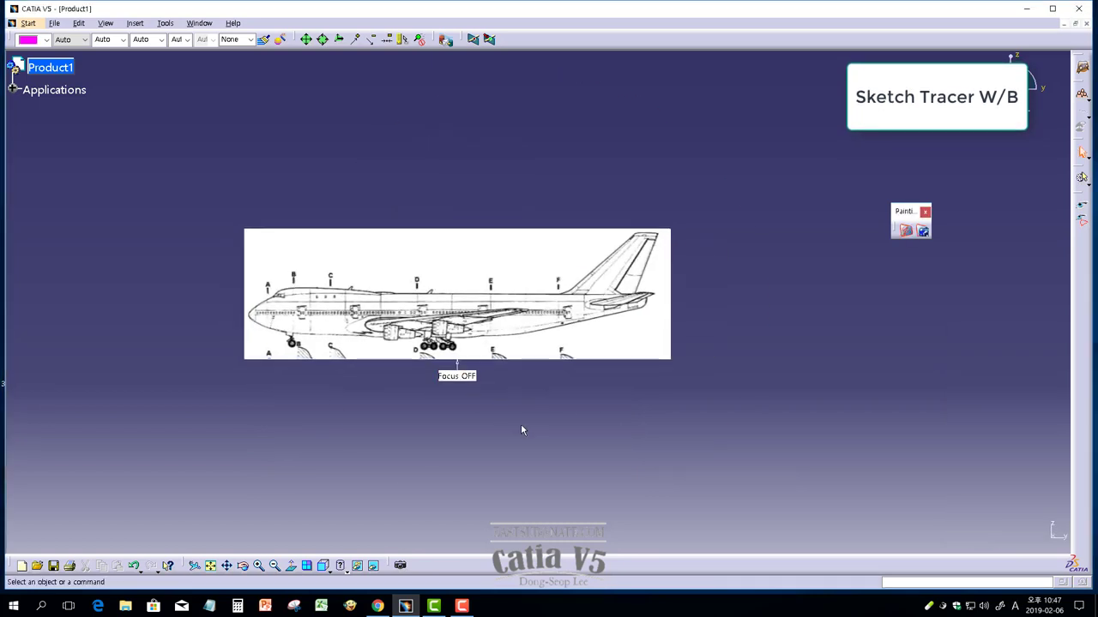
left_click(327, 570)
left_click(341, 553)
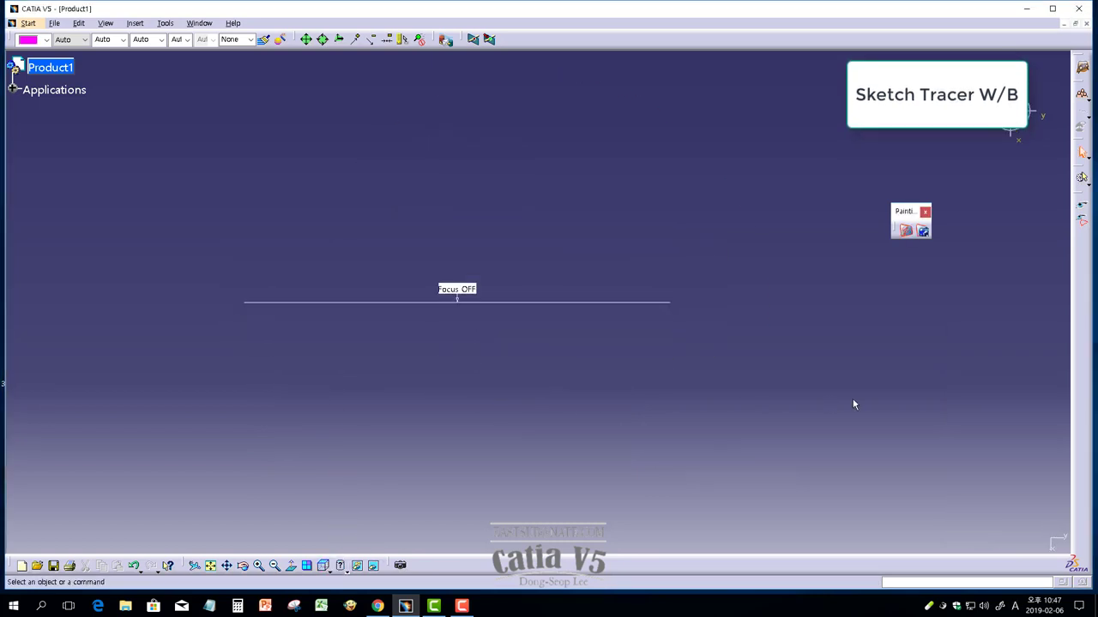
left_click(906, 229)
left_click(789, 577)
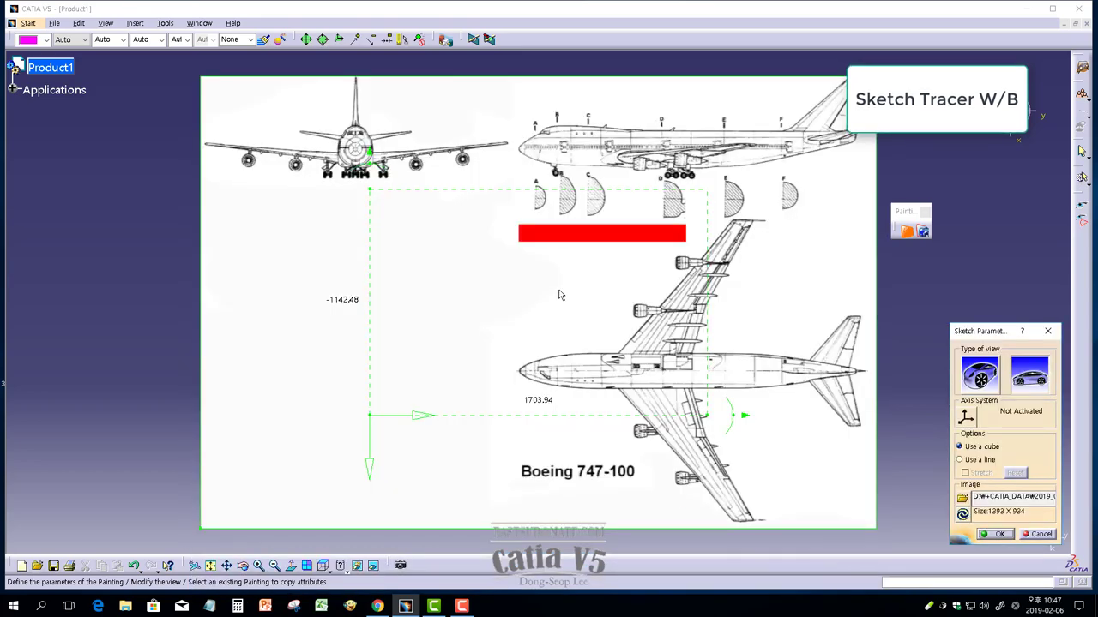
- Anchor the axis at the red bar's bottom-left and set the bar length to 1000
middle_click_drag(370, 421, 411, 333)
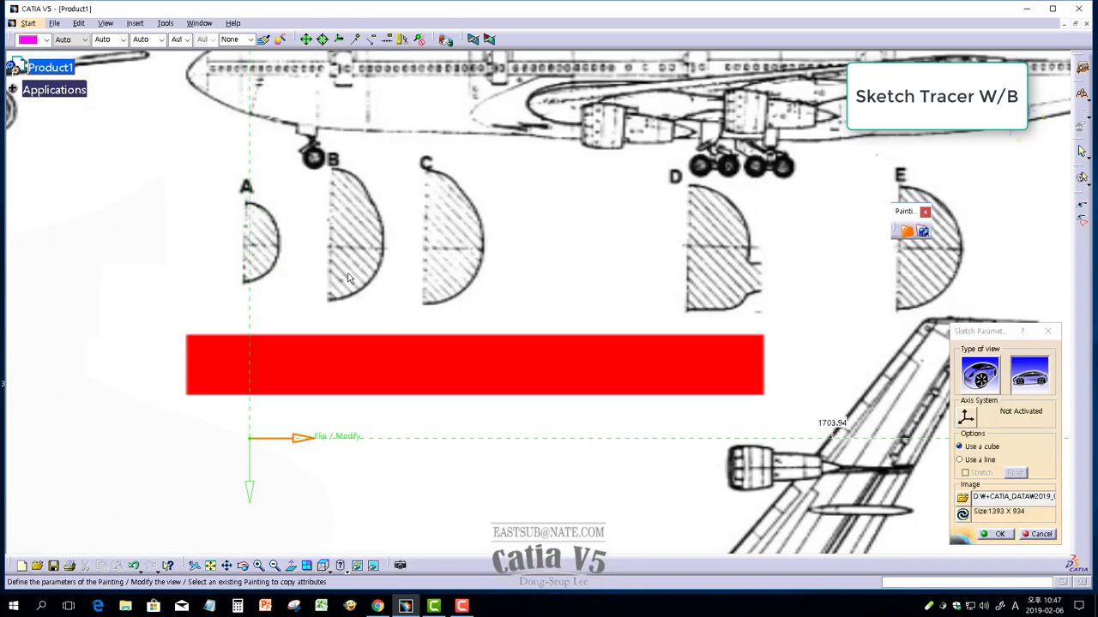
left_click_drag(411, 332, 409, 346)
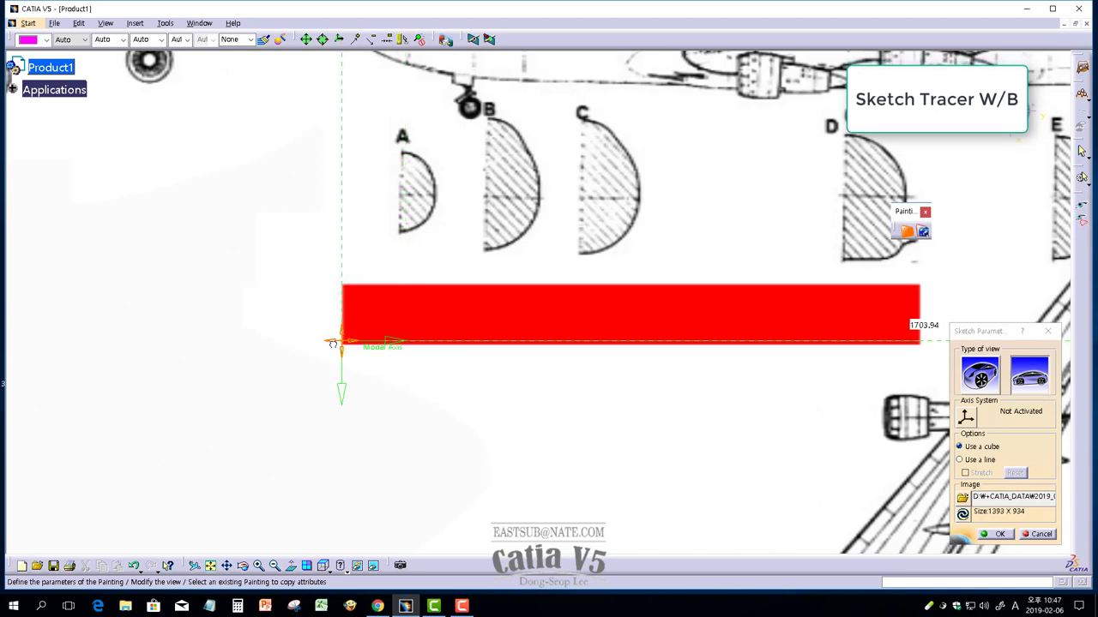
mouse_move(333, 343)
middle_mouse_down()
mouse_move(380, 368)
mouse_move(754, 365)
middle_mouse_up()
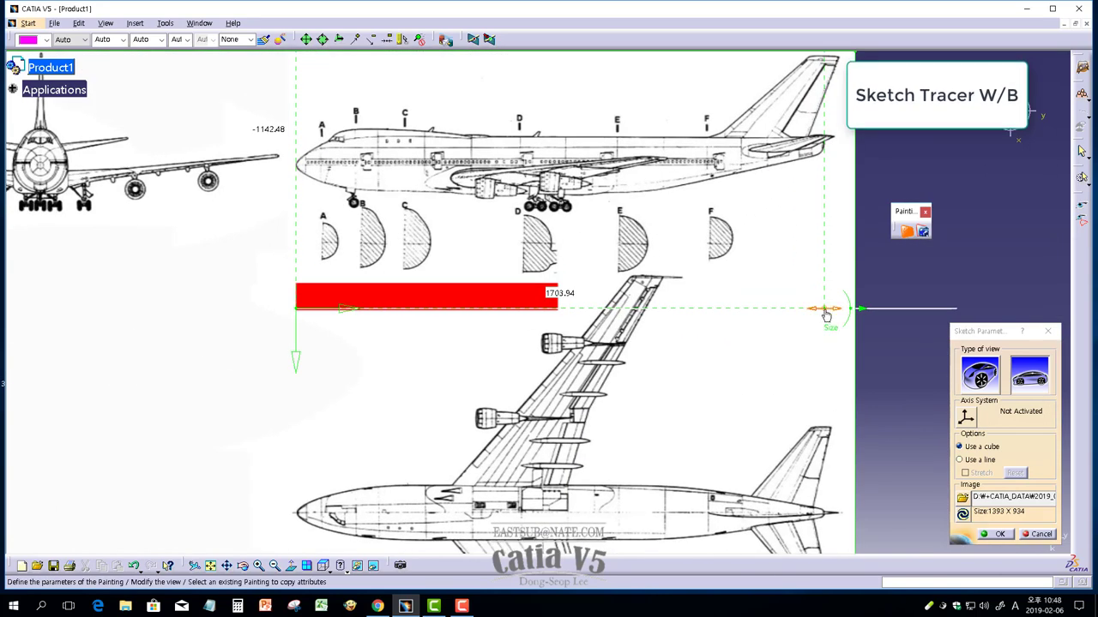
middle_click_drag(544, 326, 357, 352)
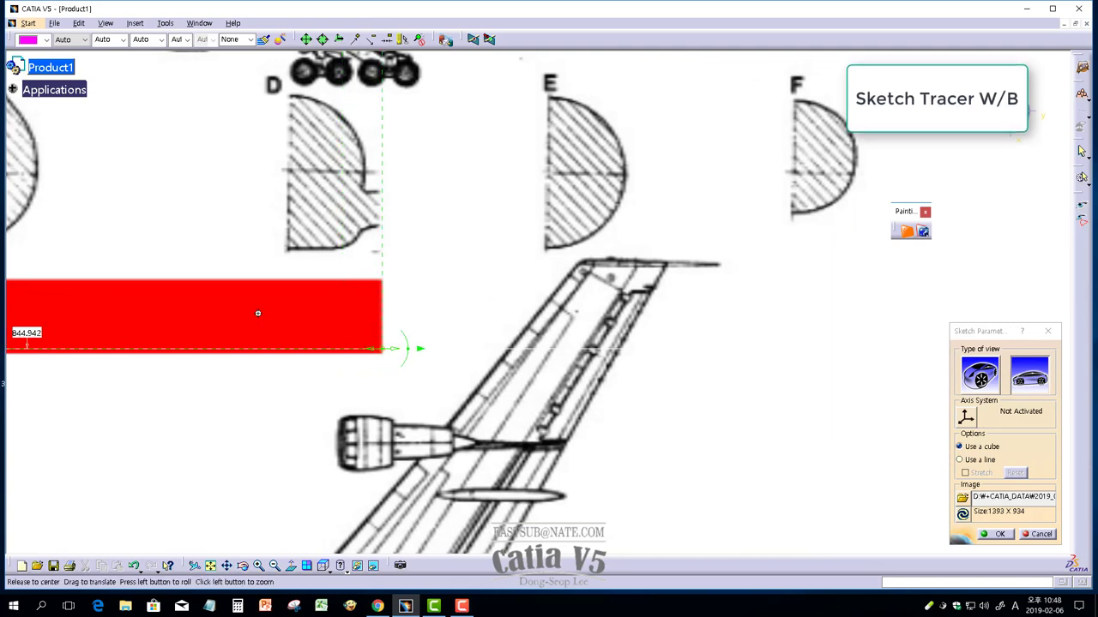
middle_click_drag(257, 312, 411, 343)
double_click(302, 314)
type("00")
key("Return")
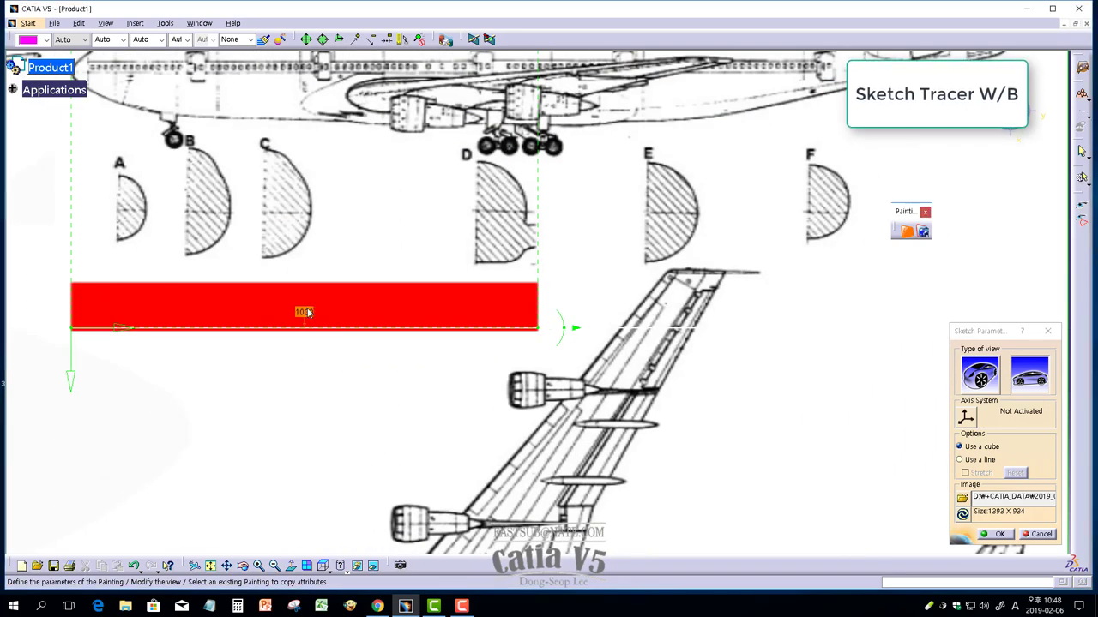
- Move the painting's axis origin up onto the airplane nose
middle_click_drag(279, 264, 576, 384)
left_click_drag(391, 188, 390, 182)
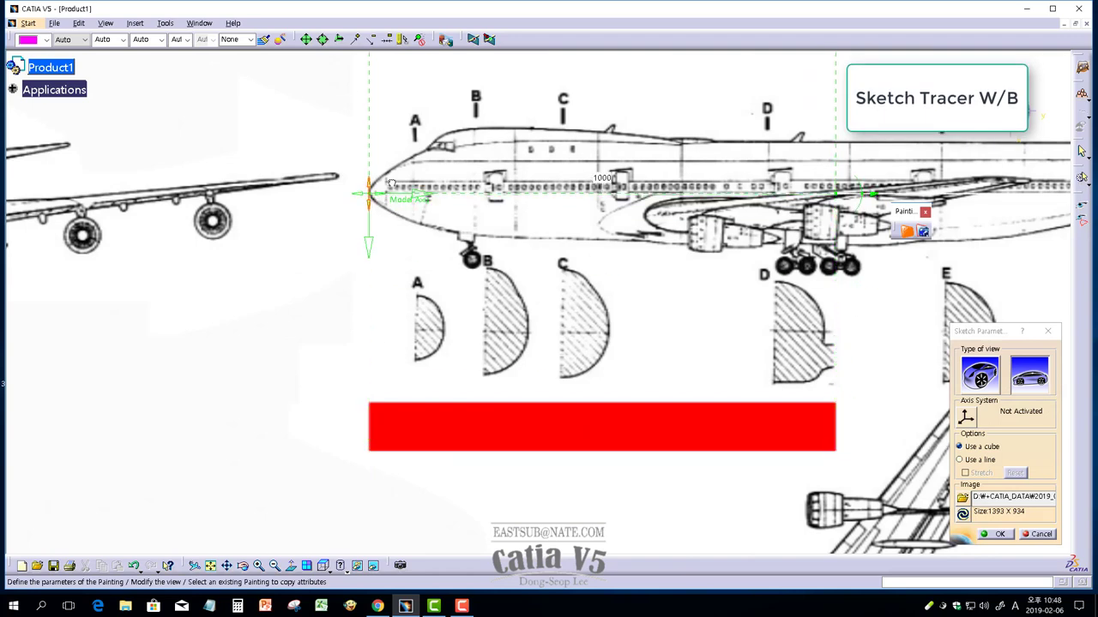
middle_click_drag(365, 241, 709, 337)
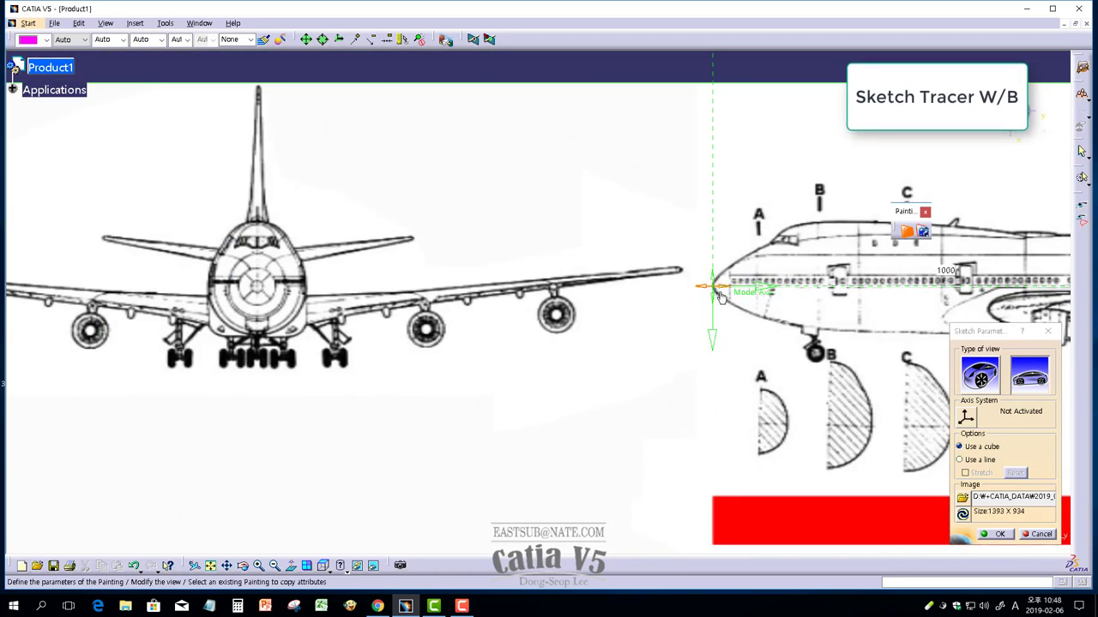
- Place the painting origin on the top-view nose, aligned with its centreline
middle_click_drag(720, 296, 433, 205)
left_click_drag(433, 204, 424, 370)
mouse_move(424, 371)
middle_mouse_down()
mouse_move(397, 294)
mouse_move(367, 306)
middle_mouse_up()
left_click_drag(367, 306, 370, 247)
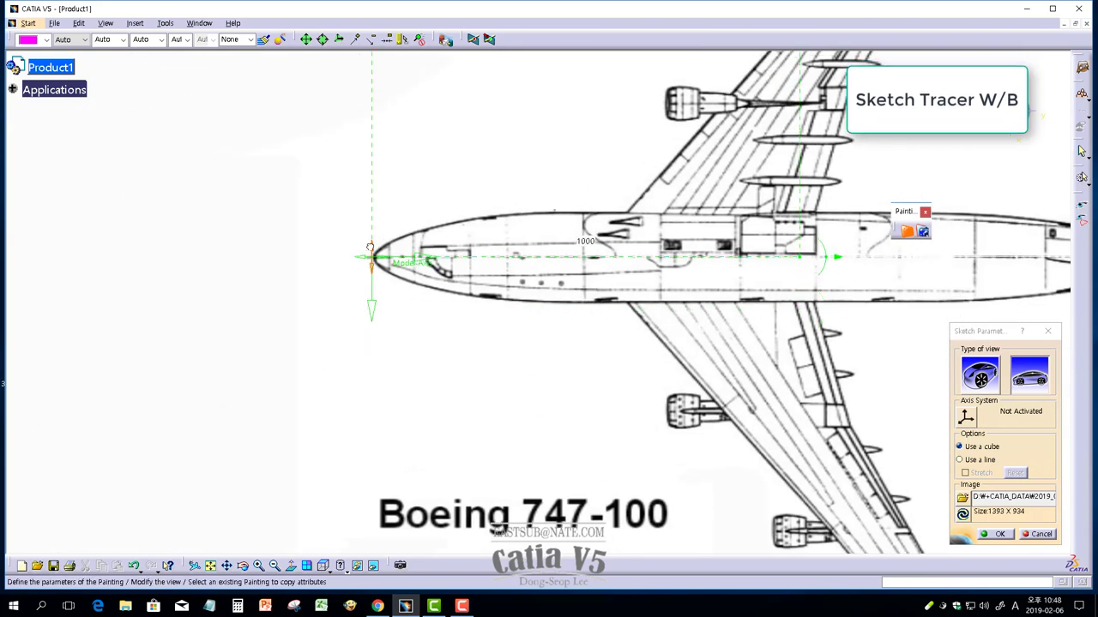
- Crop away the left side and everything above the red bar, then confirm
mouse_move(371, 247)
middle_mouse_down()
mouse_move(433, 334)
mouse_move(473, 426)
middle_mouse_up()
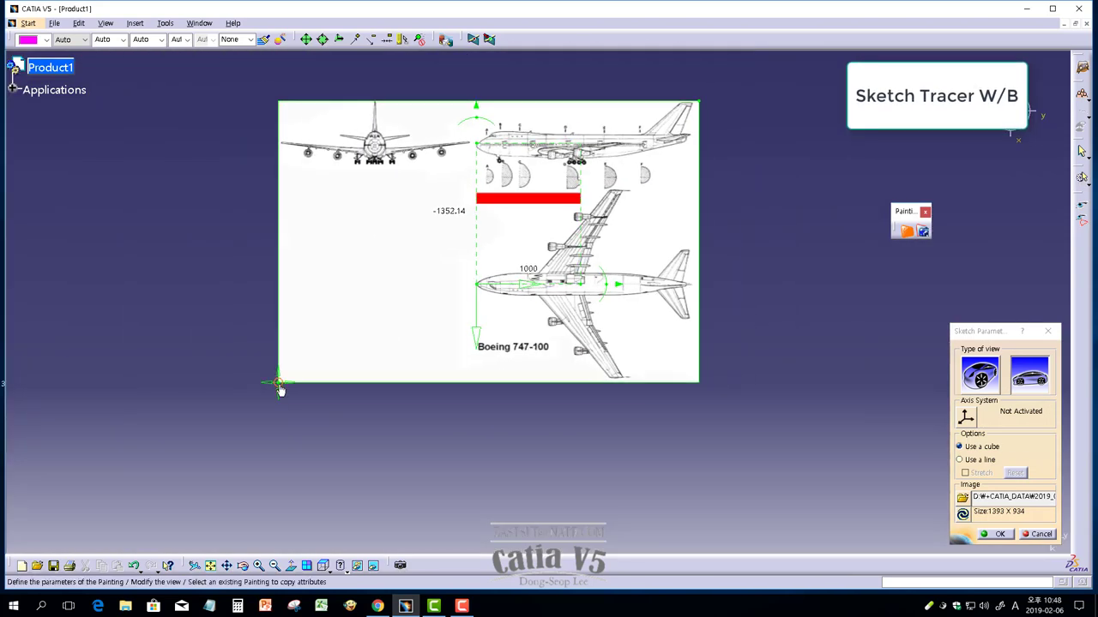
left_click_drag(280, 390, 480, 392)
left_click_drag(700, 110, 698, 191)
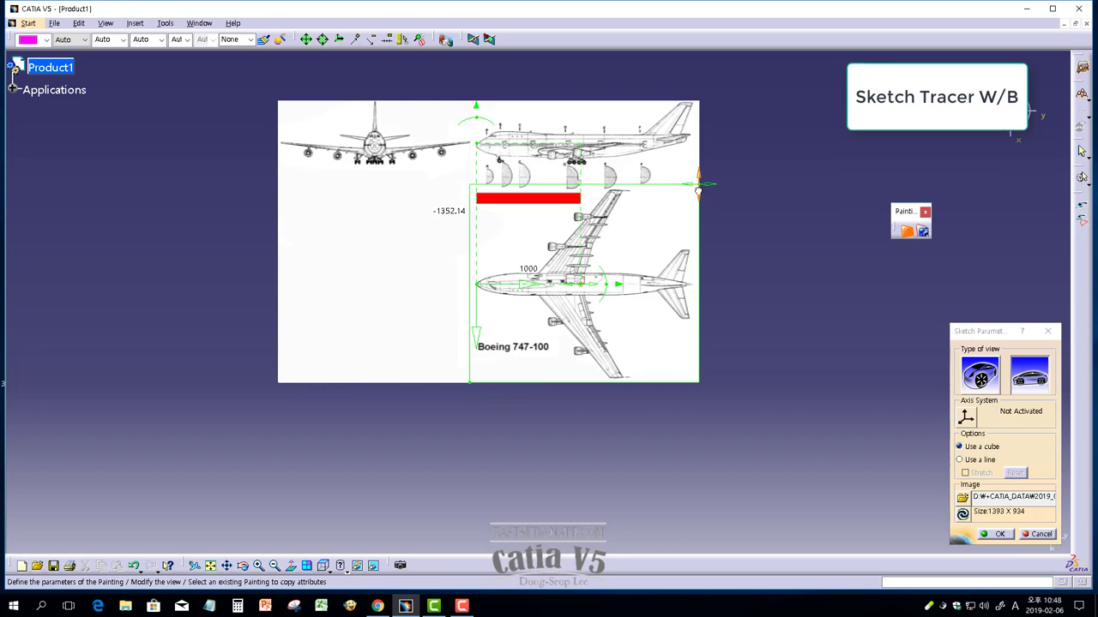
left_click(998, 535)
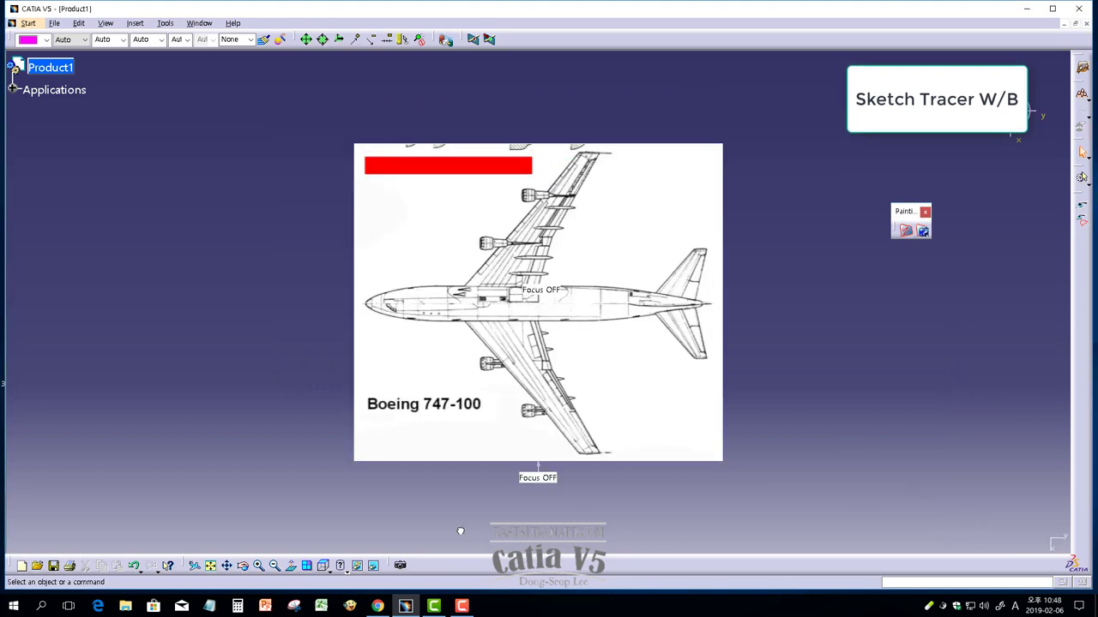
- Switch to the side view and start a new painting from the 747 three-view image
left_click(326, 572)
left_click(342, 488)
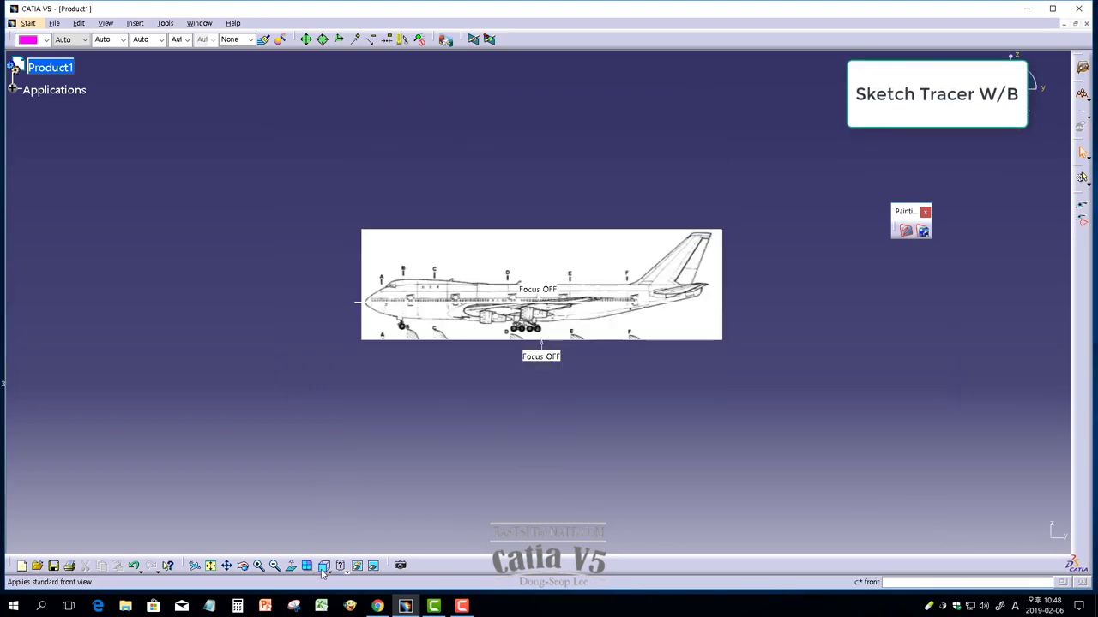
left_click(326, 572)
left_click(342, 520)
left_click(906, 230)
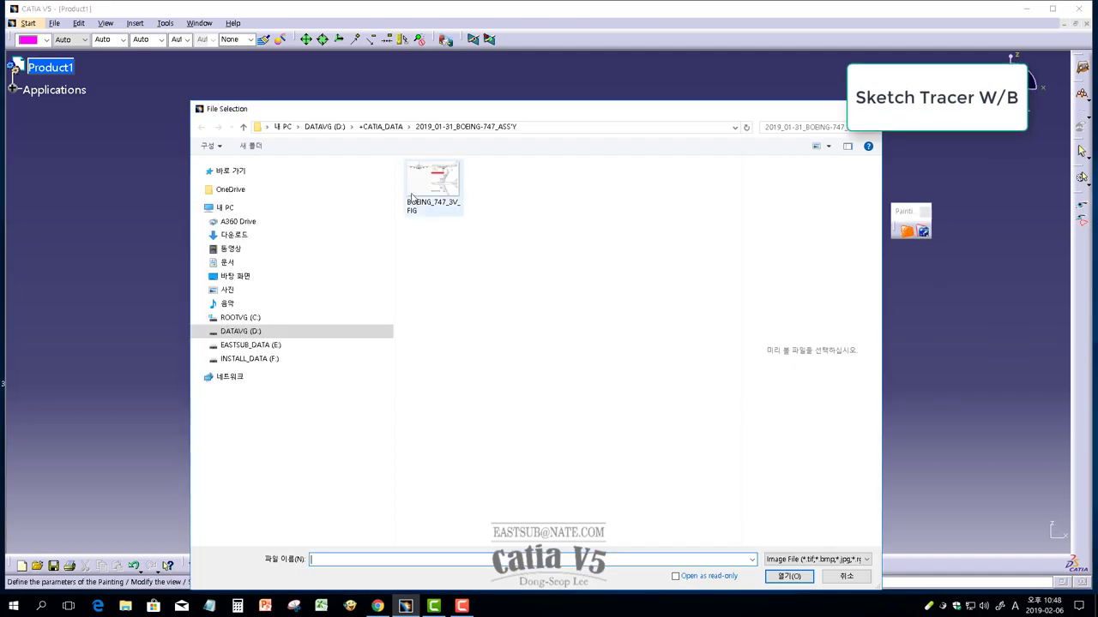
left_click(429, 183)
double_click(429, 183)
- Anchor the axis at the red bar's left end and set the bar length to 1000 mm
left_click_drag(369, 419, 520, 232)
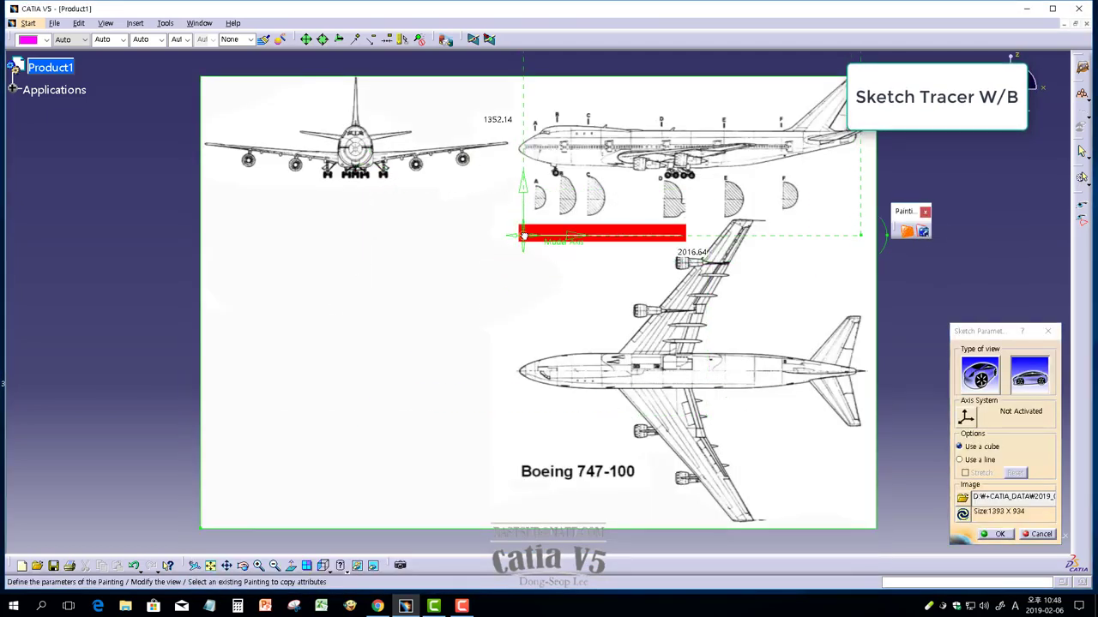
middle_click_drag(518, 360, 396, 271)
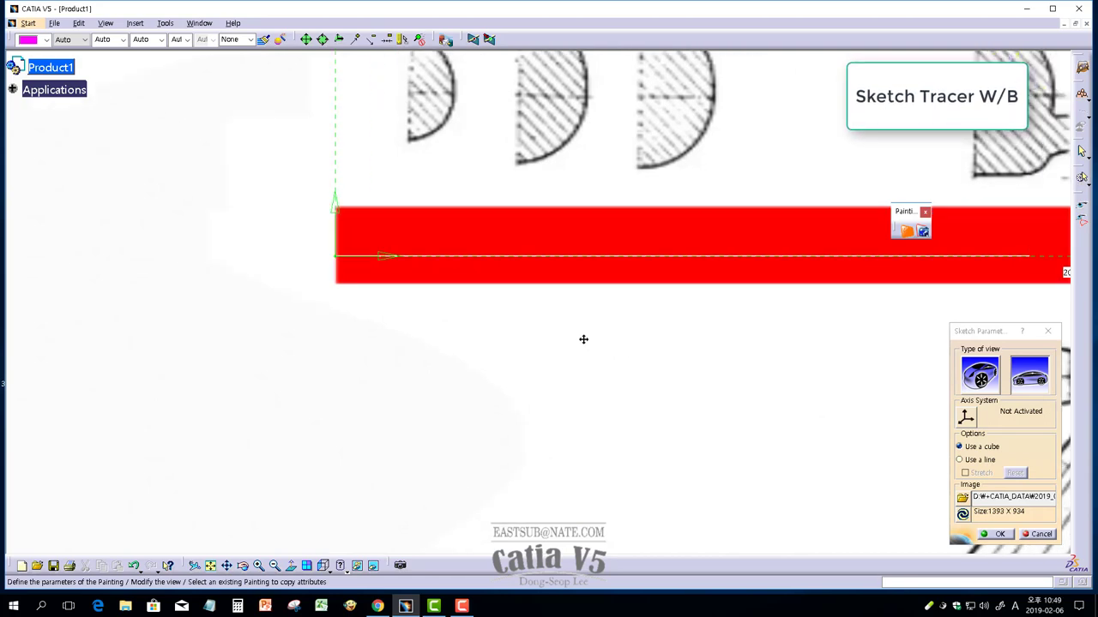
middle_click_drag(583, 338, 651, 368)
middle_click_drag(628, 327, 439, 227)
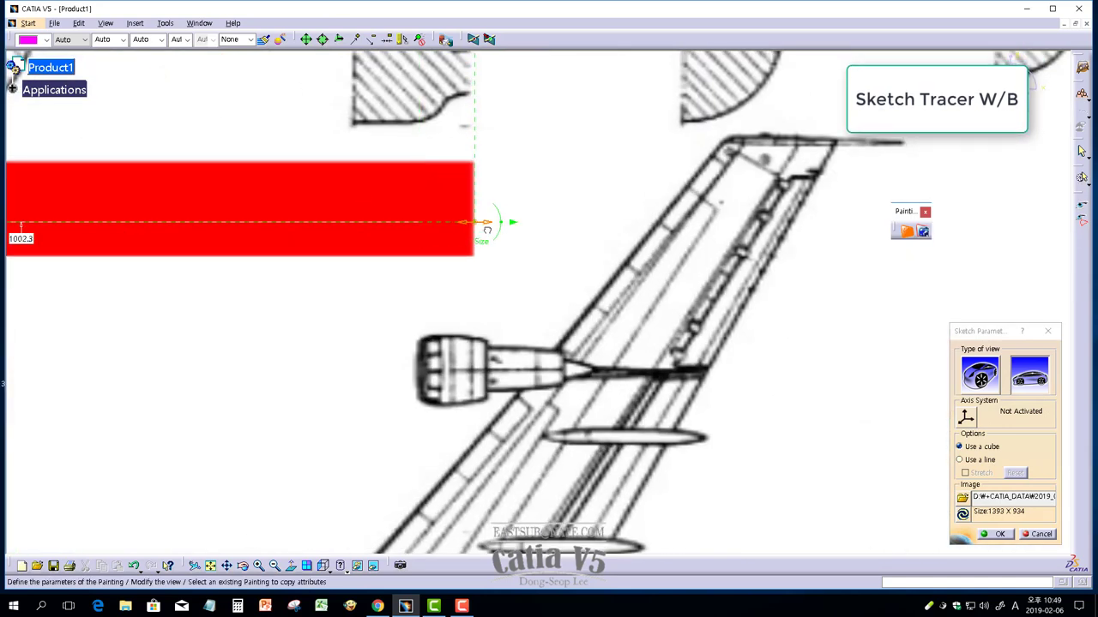
mouse_move(458, 238)
middle_mouse_down()
mouse_move(522, 326)
mouse_move(369, 276)
middle_mouse_up()
double_click(371, 277)
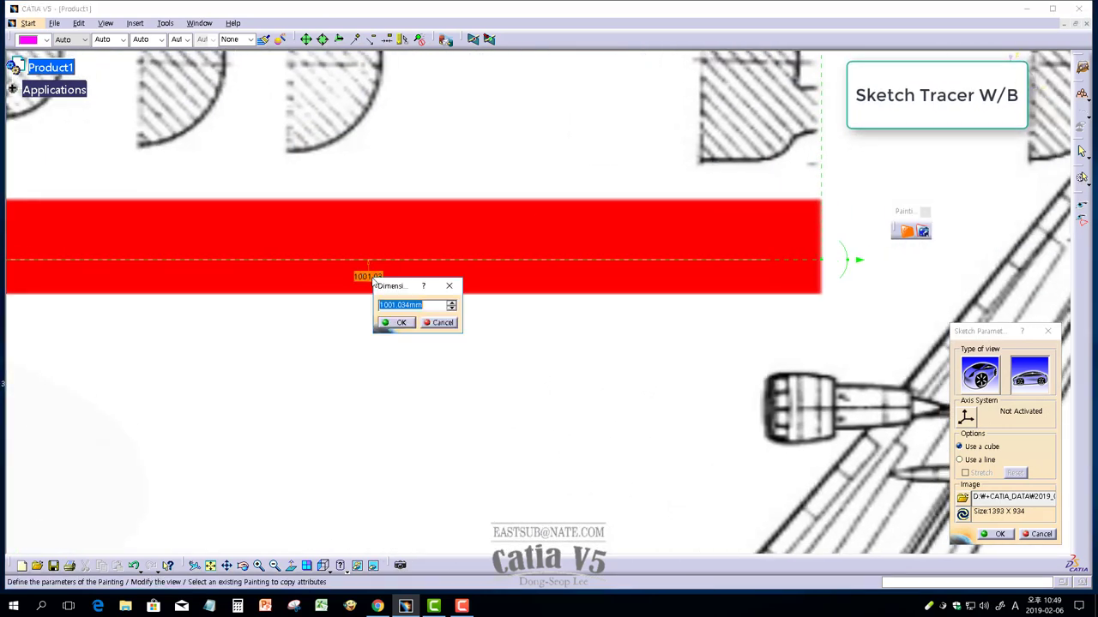
type("100")
key("Return")
middle_click_drag(449, 176, 417, 441)
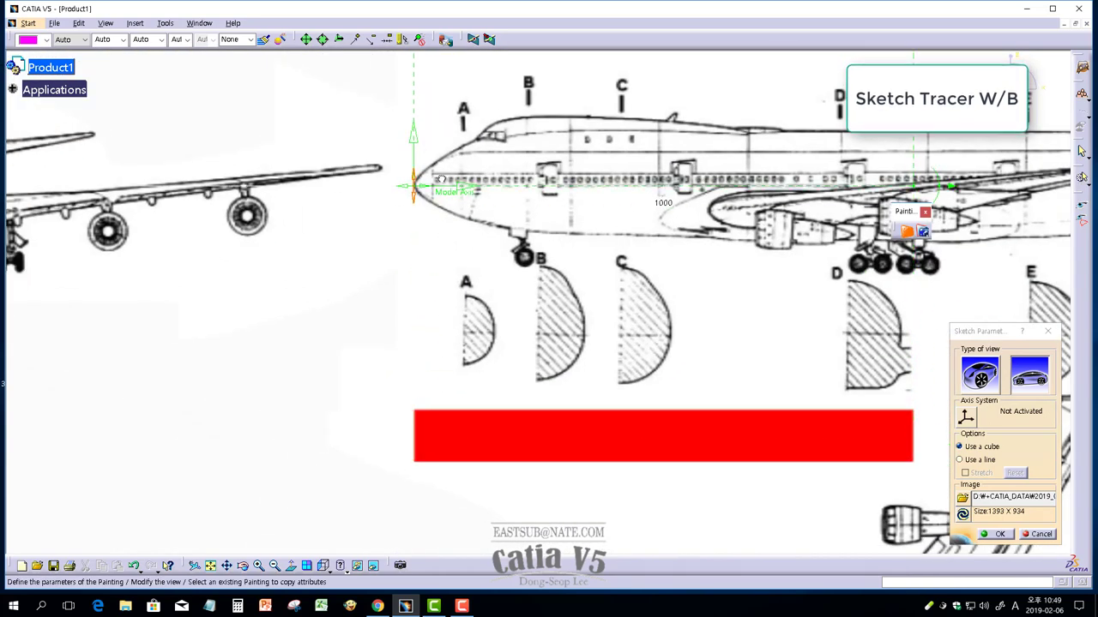
- Centre the painting origin on the front-view nose
mouse_move(394, 172)
middle_mouse_down()
mouse_move(504, 351)
mouse_move(386, 283)
middle_mouse_up()
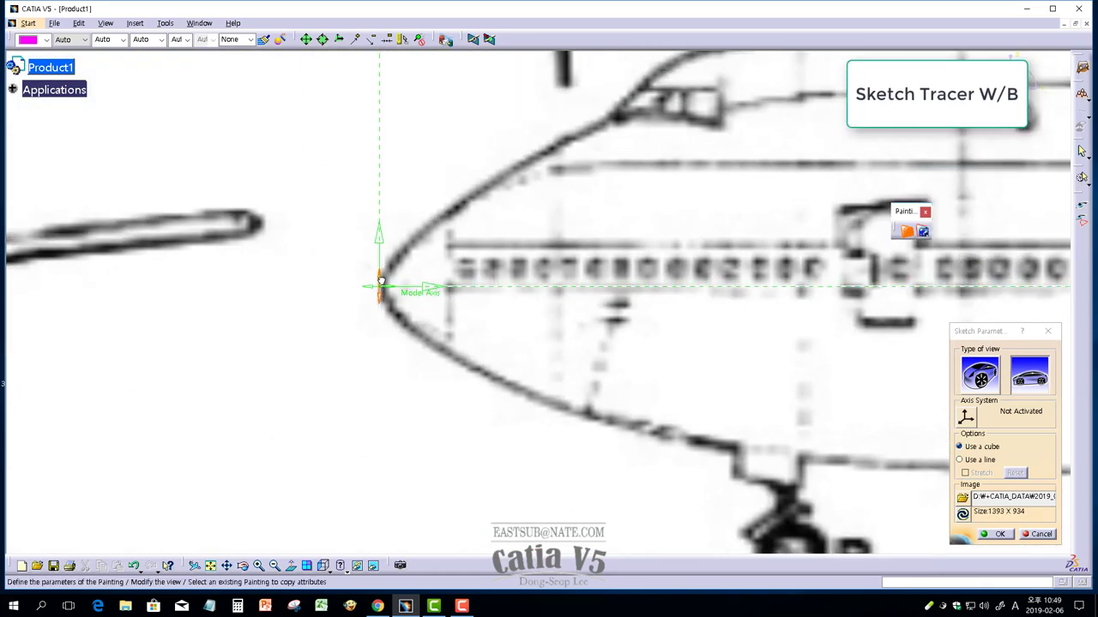
mouse_move(272, 303)
middle_mouse_down()
mouse_move(510, 375)
mouse_move(520, 354)
mouse_move(274, 249)
middle_mouse_up()
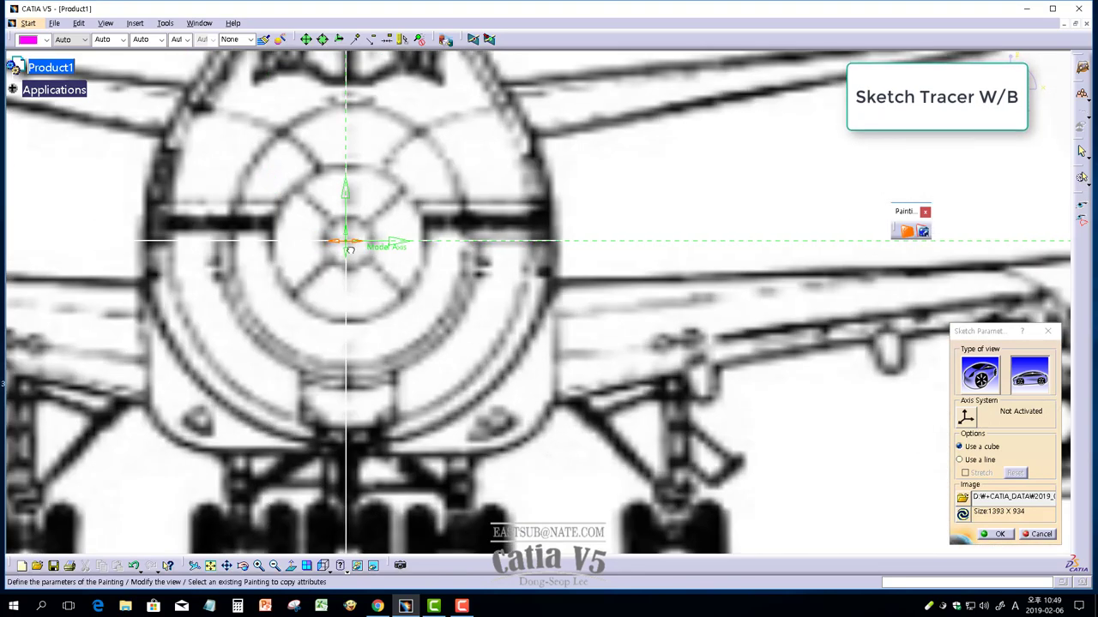
mouse_move(349, 249)
middle_mouse_down()
mouse_move(387, 289)
mouse_move(348, 223)
middle_mouse_up()
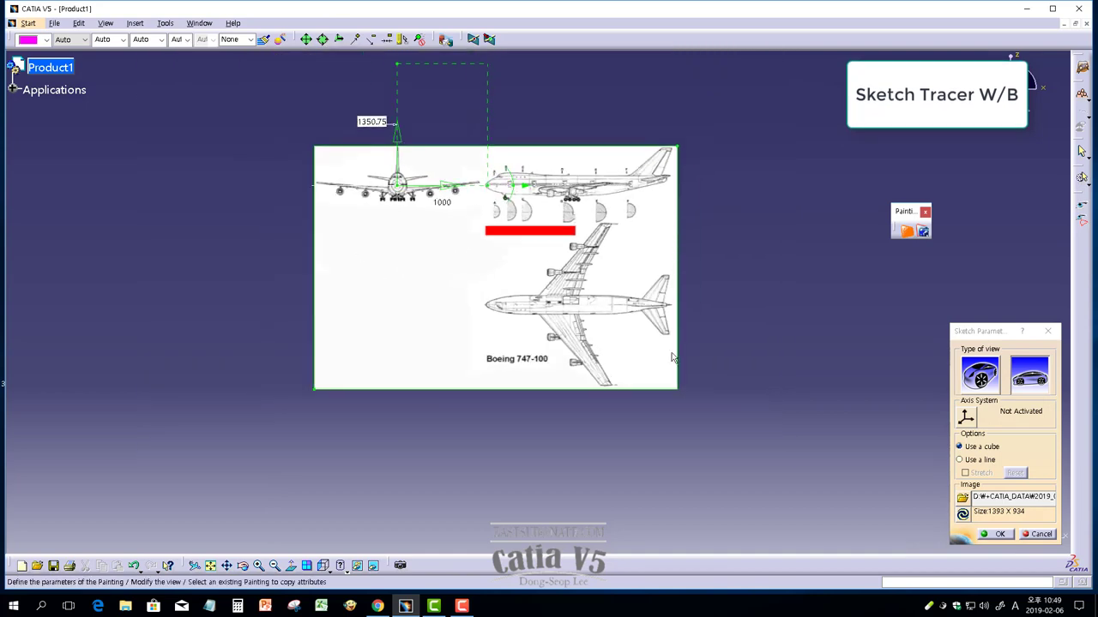
- Crop the right side and bottom to leave only the front view, then confirm
left_click_drag(677, 150, 467, 144)
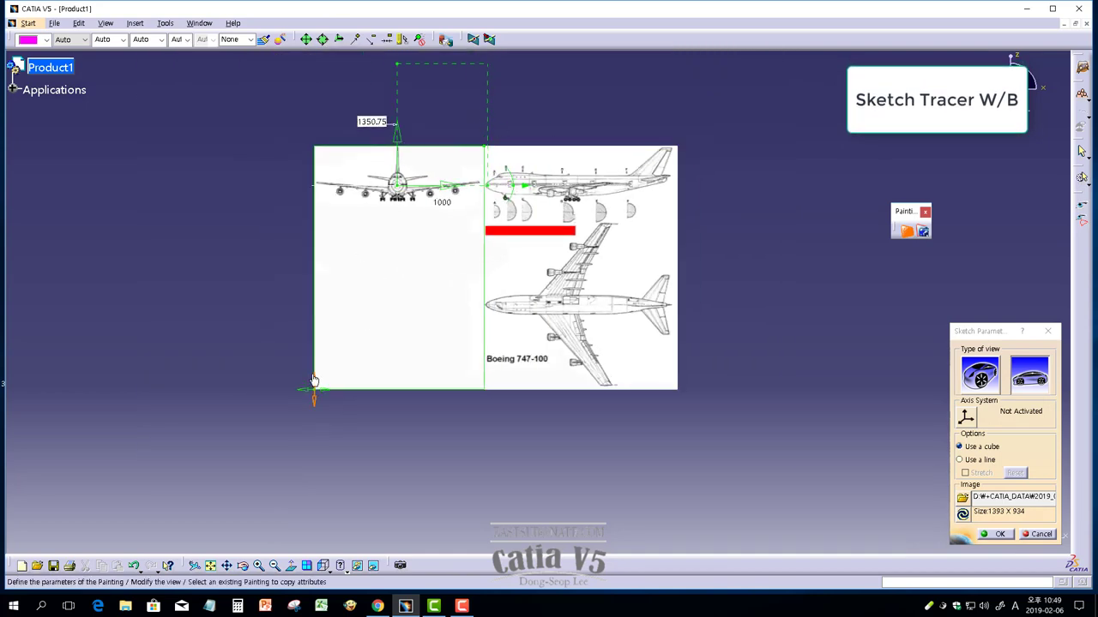
left_click_drag(313, 379, 307, 192)
left_click(999, 534)
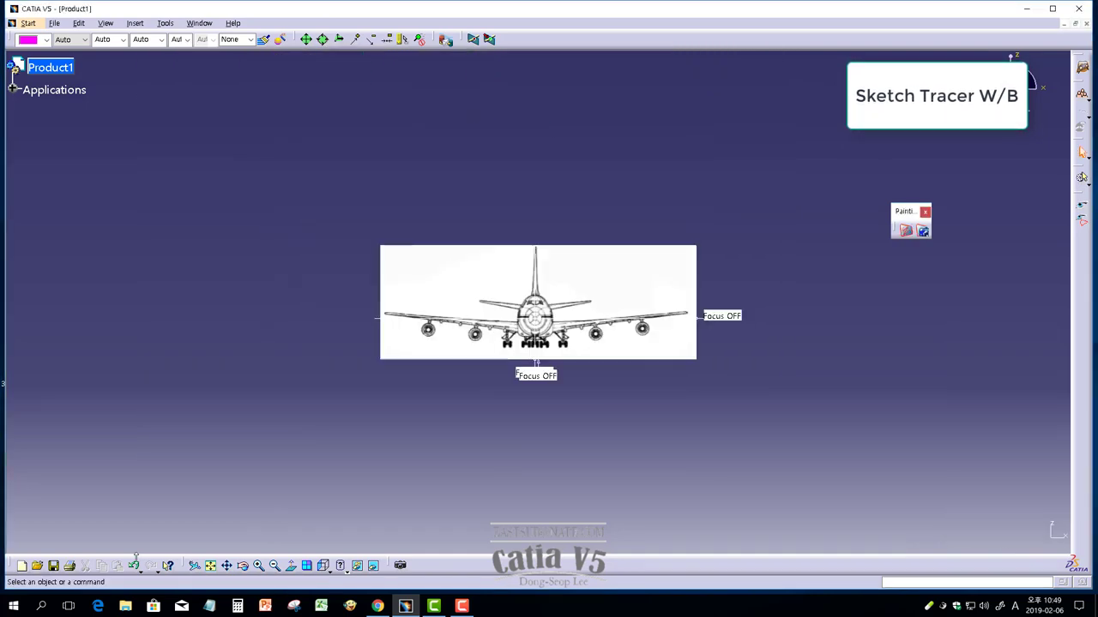
- Switch to the isometric view and orbit to see all three painting sheets
middle_click_drag(542, 322, 480, 369)
left_click(325, 568)
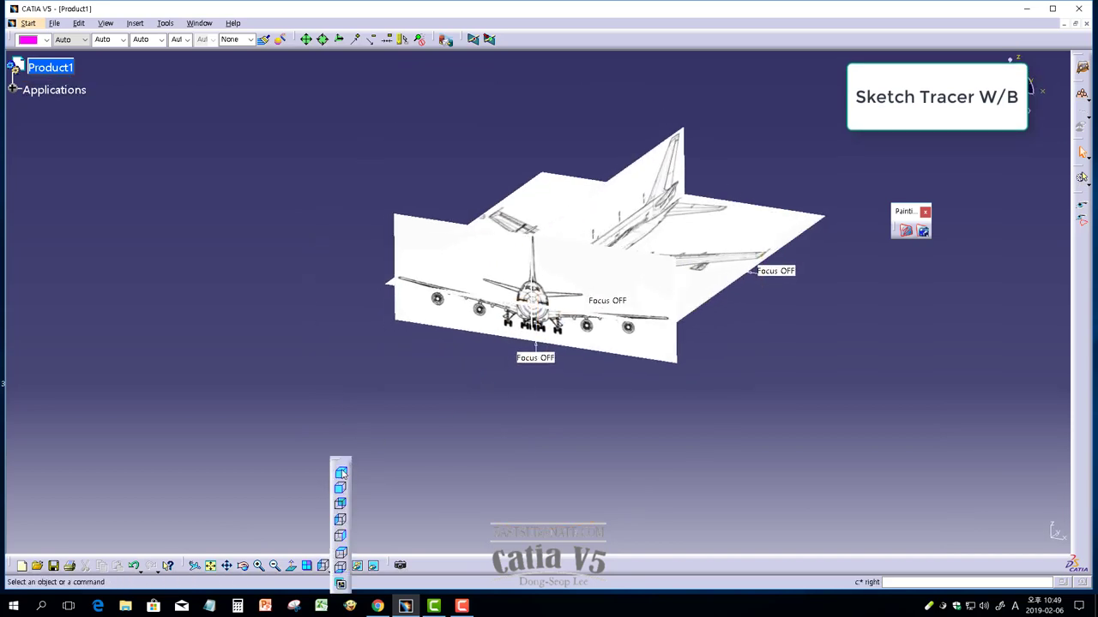
left_click(343, 470)
mouse_move(385, 444)
middle_mouse_down()
mouse_move(571, 298)
mouse_move(460, 335)
mouse_move(446, 368)
middle_mouse_up()
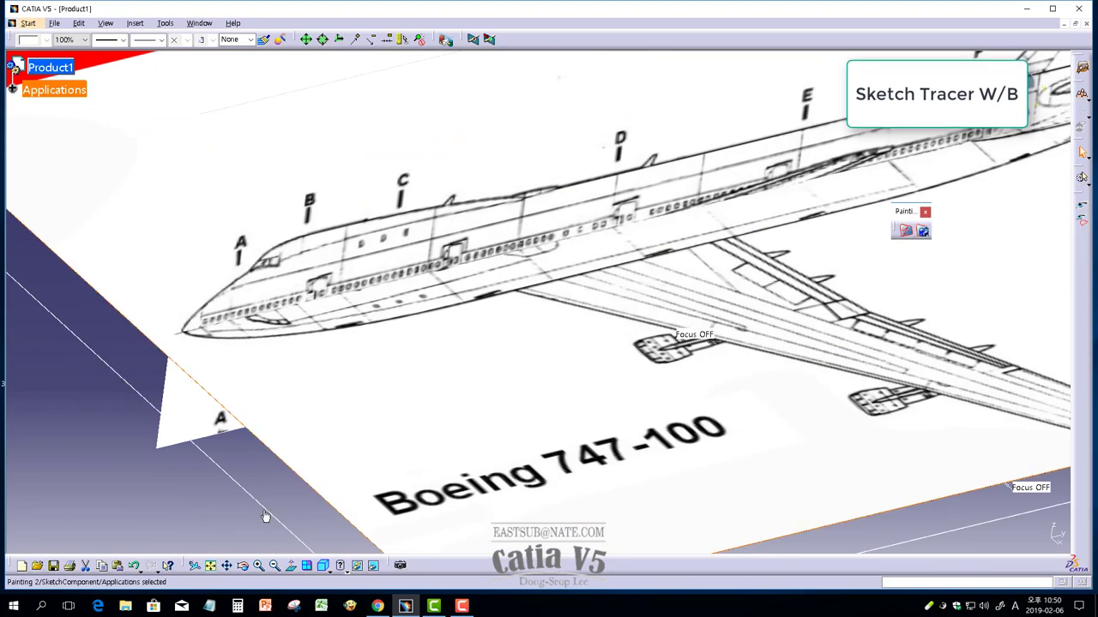
mouse_move(686, 326)
middle_mouse_down()
mouse_move(686, 360)
mouse_move(411, 315)
mouse_move(316, 446)
mouse_move(313, 416)
mouse_move(309, 515)
middle_mouse_up()
left_click(315, 445)
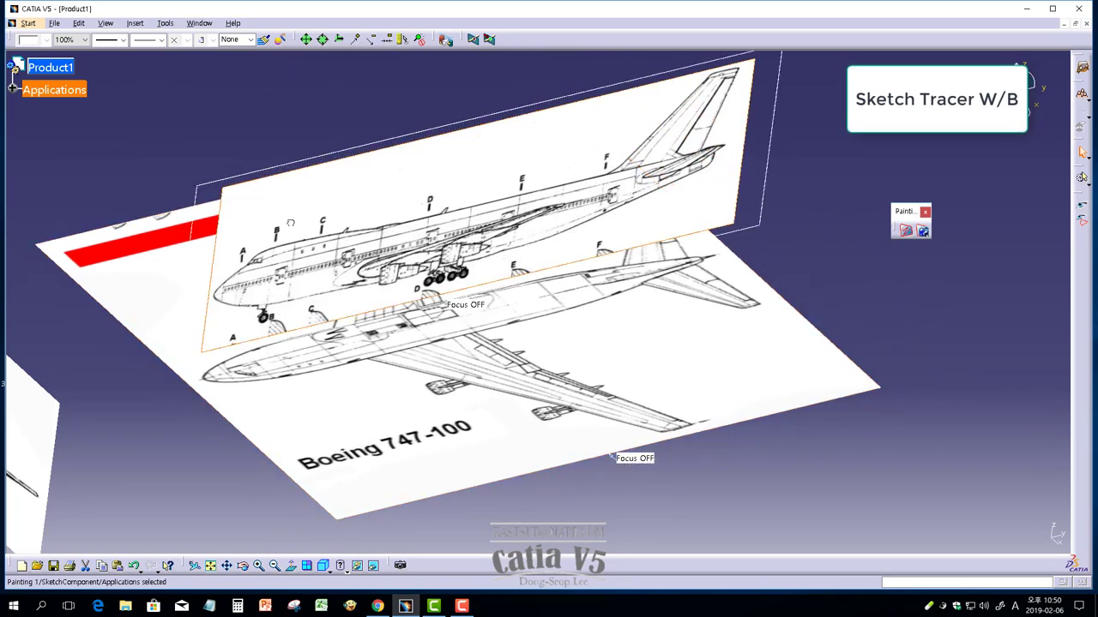
middle_click_drag(187, 133, 369, 257)
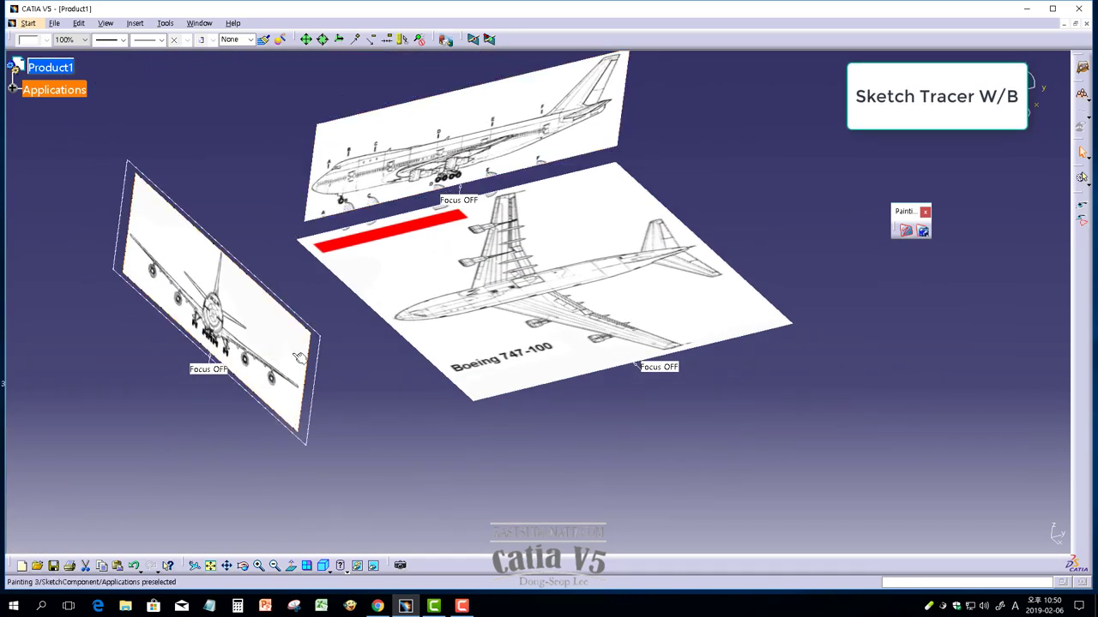
- Move the front-view sheet onto the top-view sheet and shift the top and side sheets
mouse_move(431, 306)
left_mouse_down()
mouse_move(514, 421)
mouse_move(515, 367)
mouse_move(772, 306)
mouse_move(736, 317)
mouse_move(481, 319)
left_mouse_up()
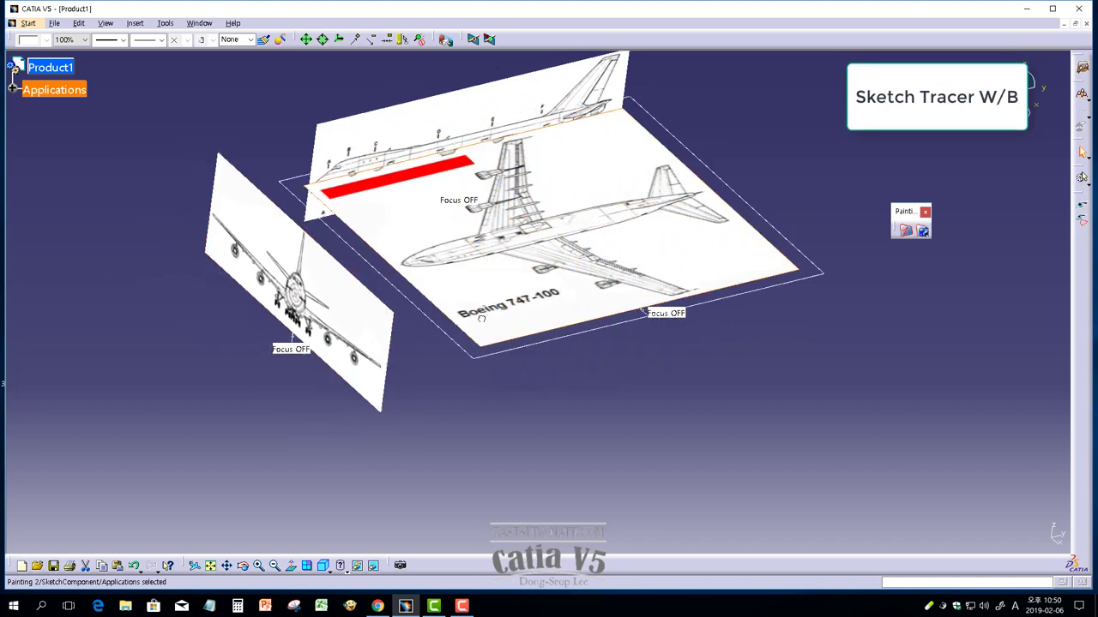
left_click_drag(531, 353, 508, 533)
left_click(372, 126)
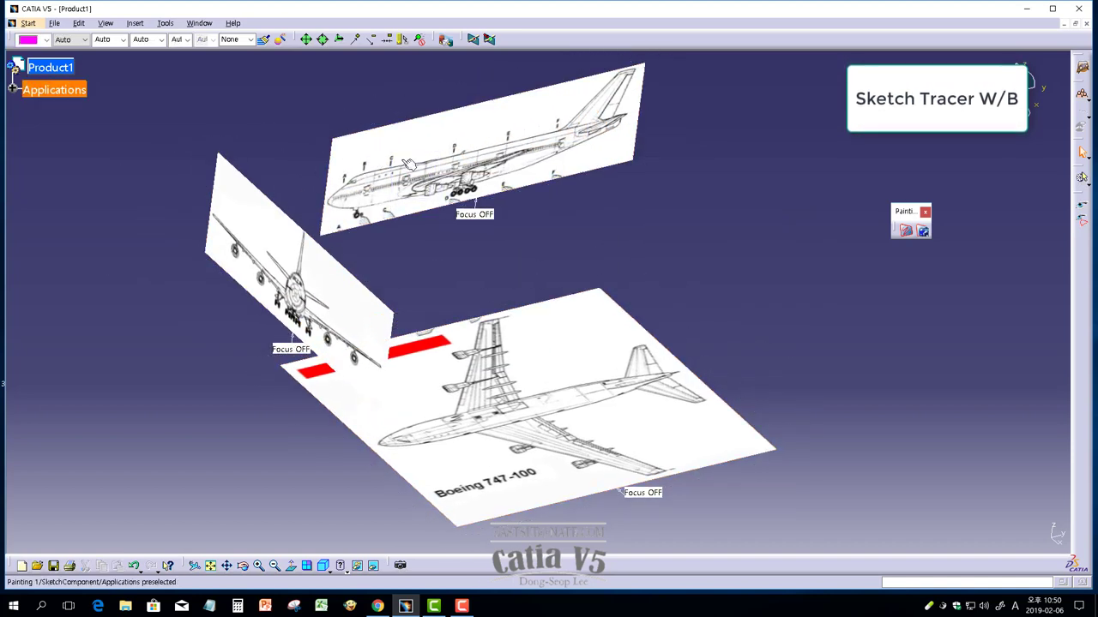
left_click_drag(375, 128, 508, 199)
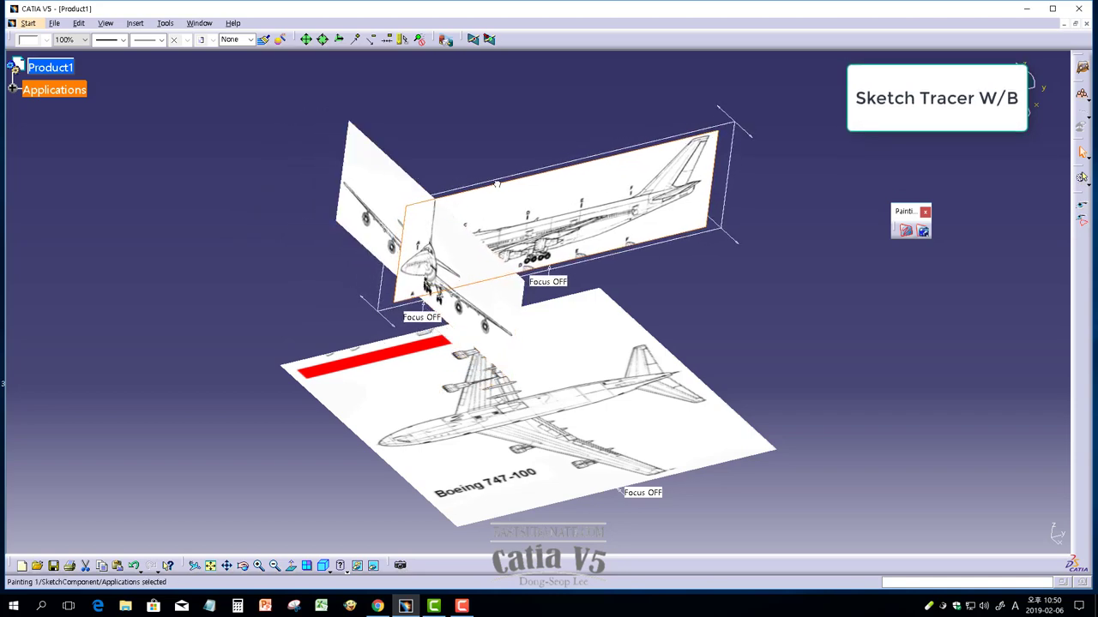
middle_click_drag(452, 283, 452, 249, "ctrl")
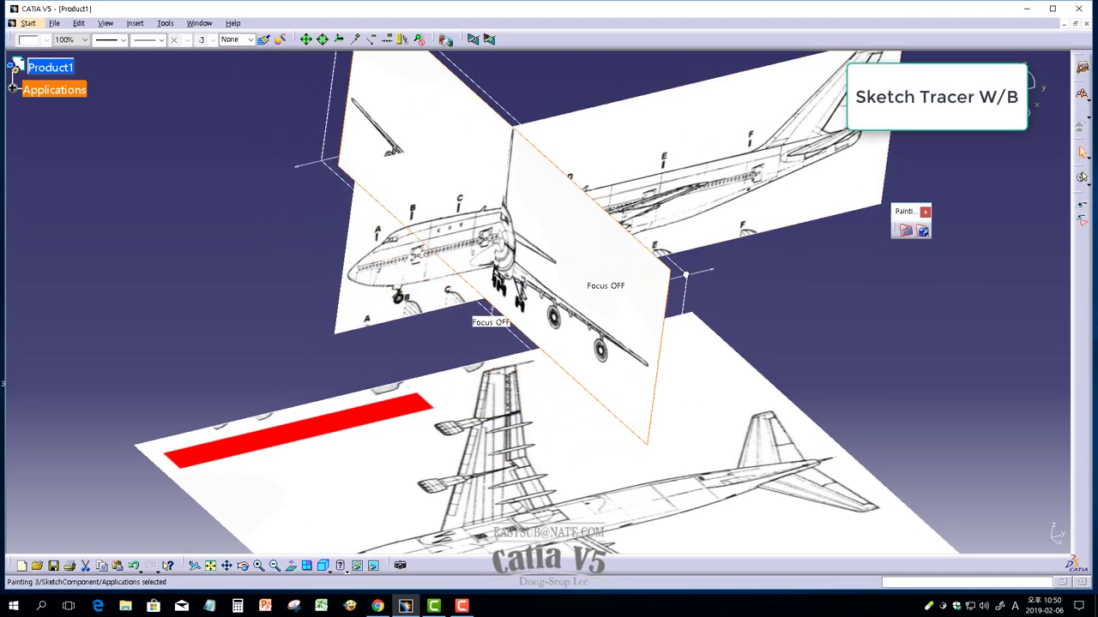
- Rotate the view and fine-tune the front-view sheet's position against the other sheets
middle_click_drag(515, 274, 882, 219)
left_click_drag(882, 219, 583, 272)
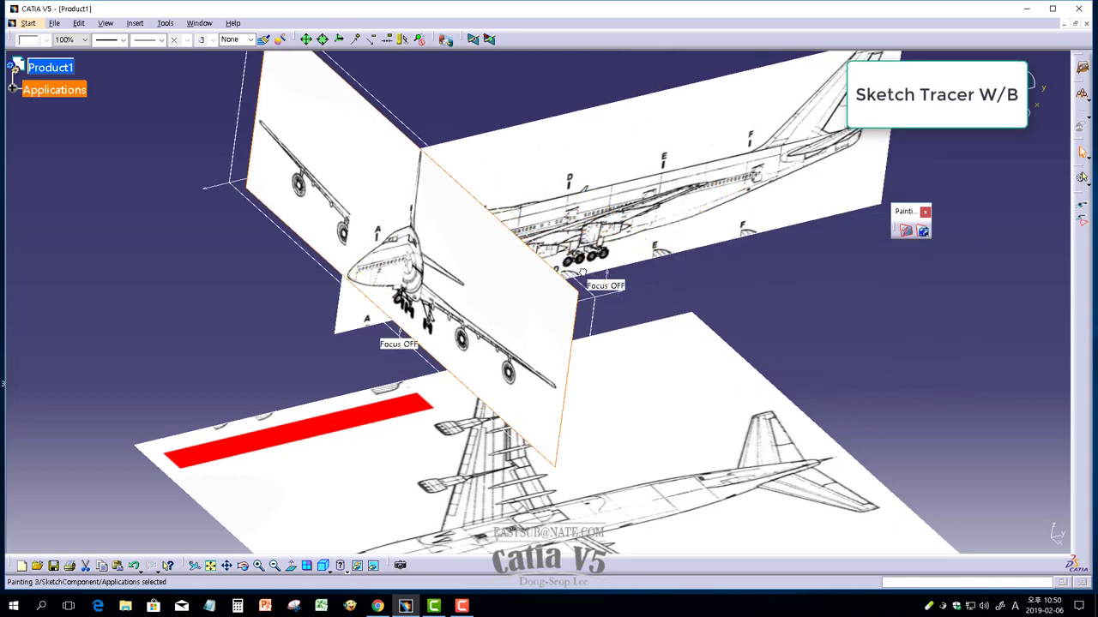
mouse_move(582, 273)
middle_mouse_down("ctrl")
mouse_move(569, 294)
mouse_move(865, 193)
middle_mouse_up("ctrl")
left_click_drag(865, 193, 894, 168)
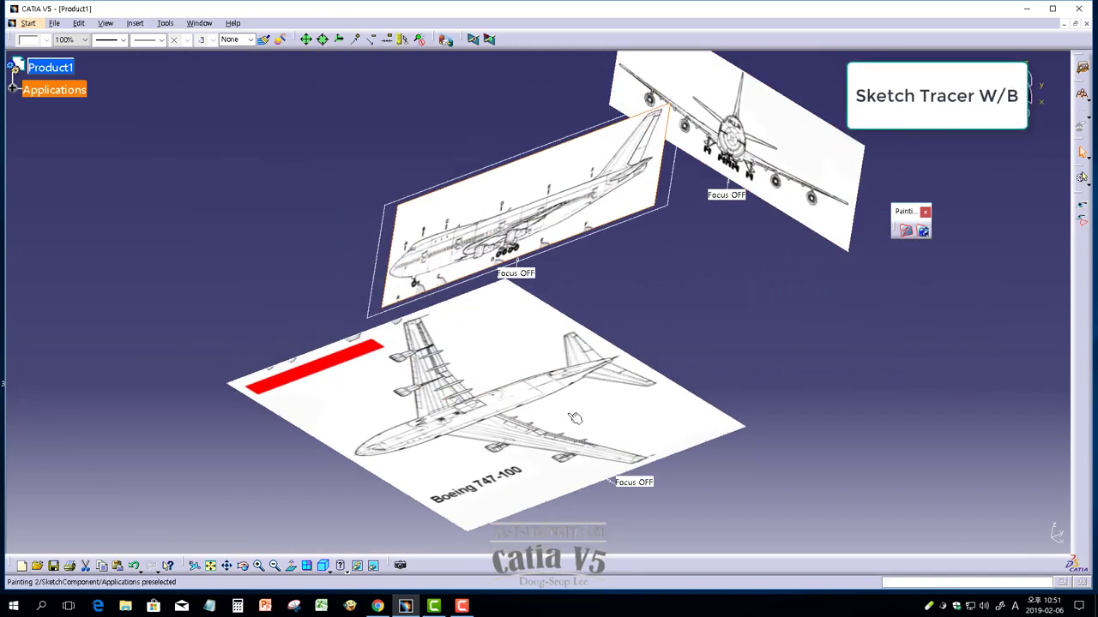
left_click(658, 468)
mouse_move(668, 476)
middle_mouse_down()
mouse_move(538, 305)
mouse_move(492, 291)
mouse_move(492, 326)
mouse_move(691, 367)
middle_mouse_up()
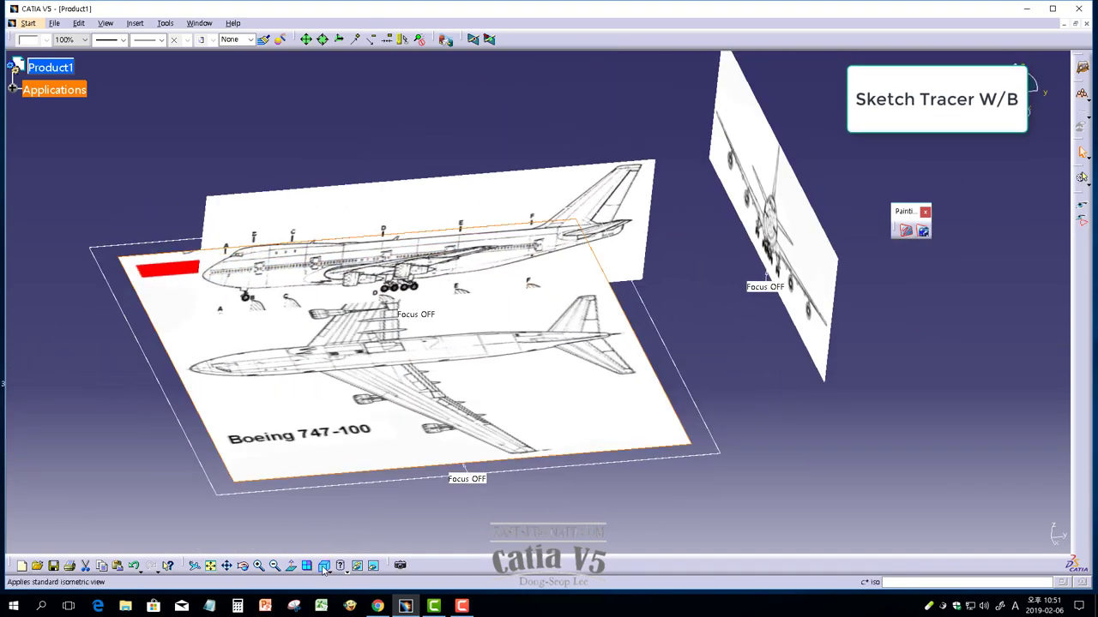
left_click_drag(848, 258, 336, 51)
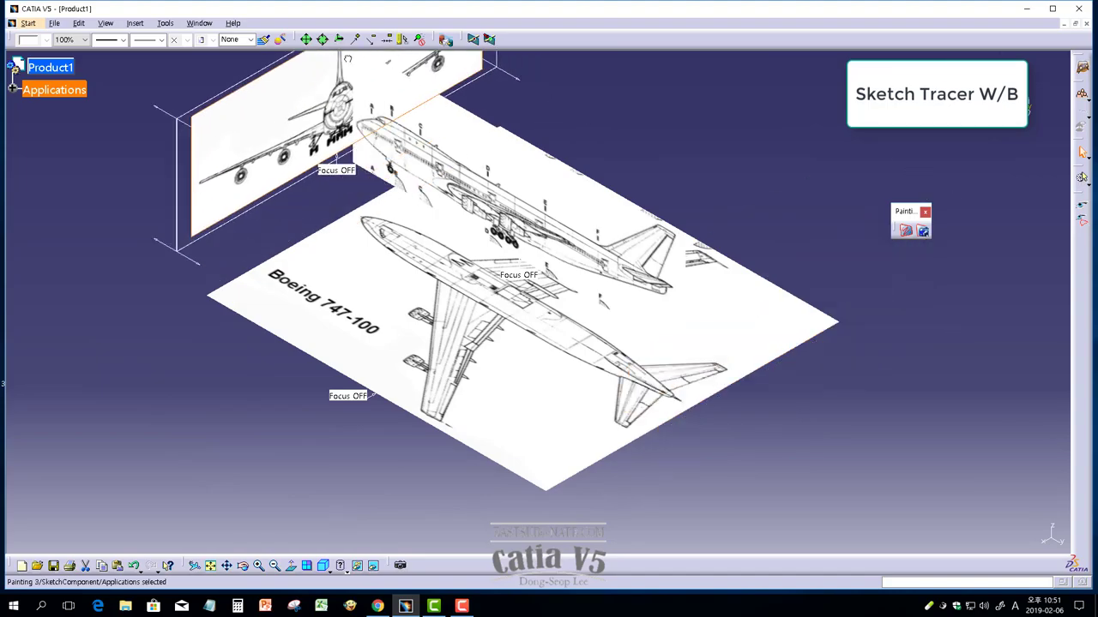
middle_click_drag(386, 223, 439, 283)
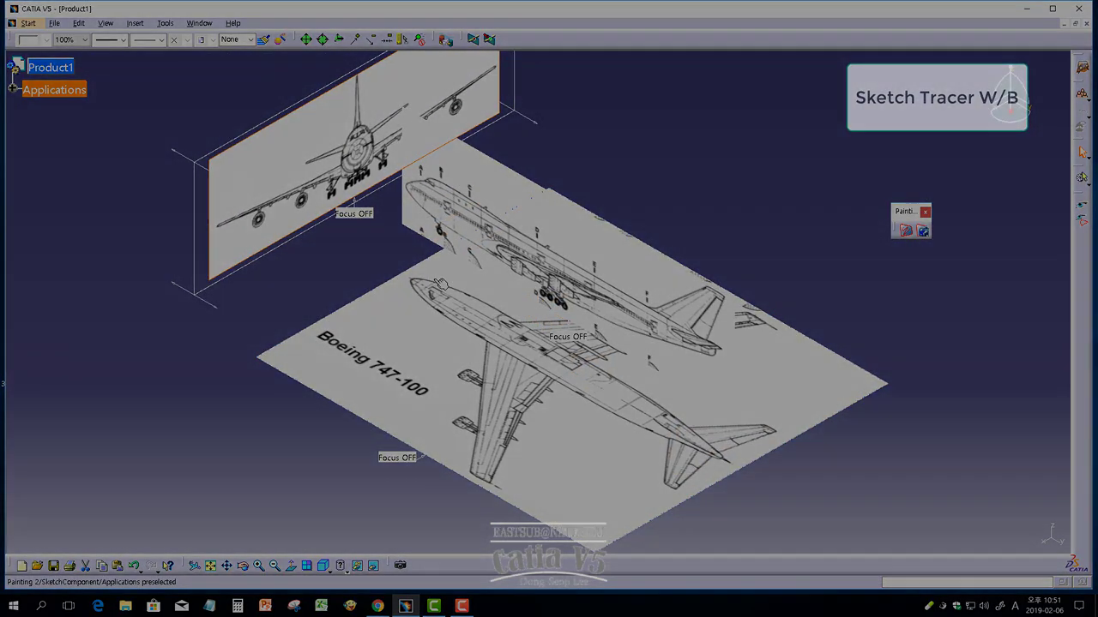